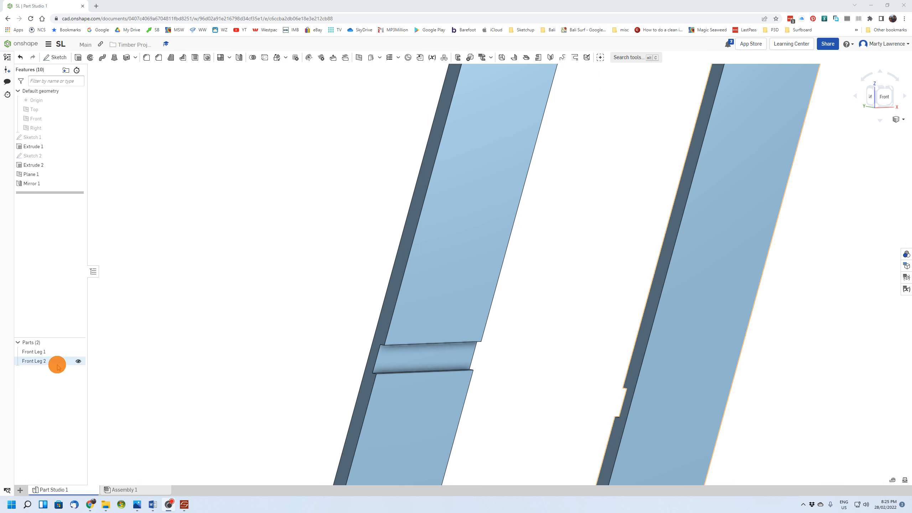
Hide Front Leg 2 and start a sketch on the recessed face of Front Leg 1's lowest slot, viewed normal to the plane.
left_click(78, 361)
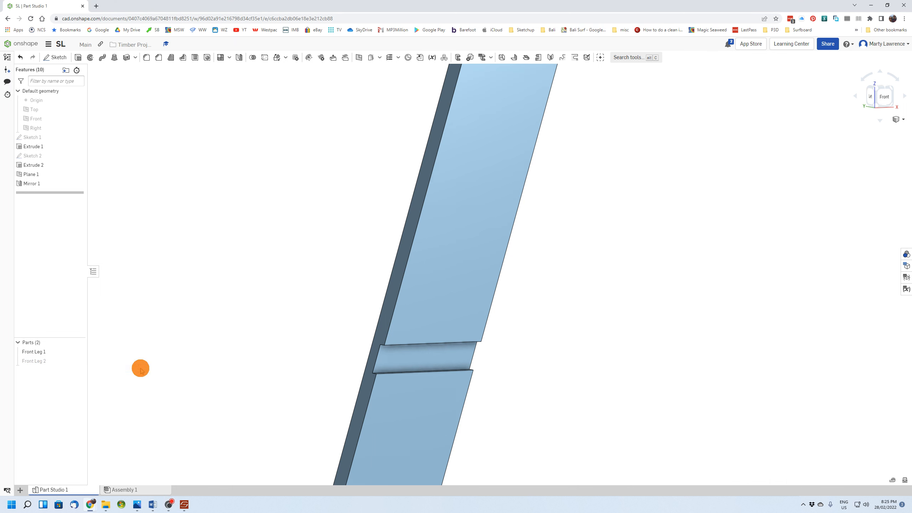
left_click(59, 58)
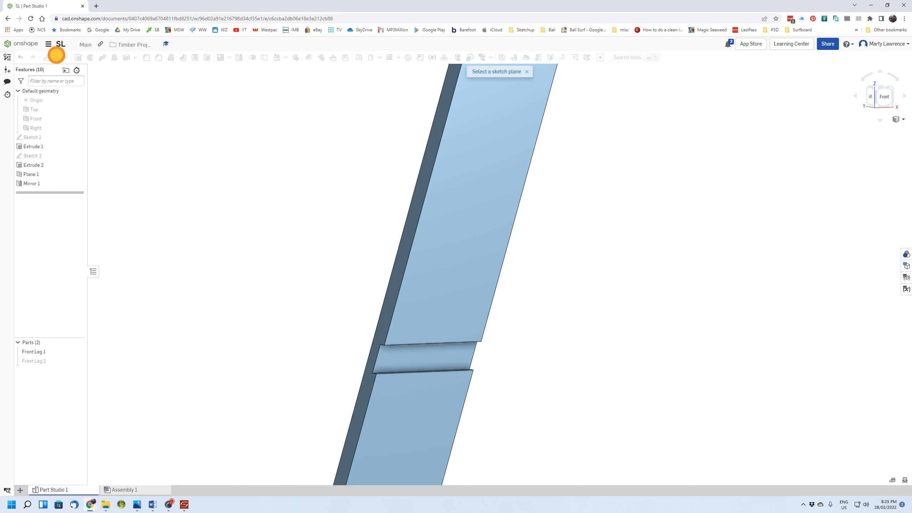
left_click(423, 363)
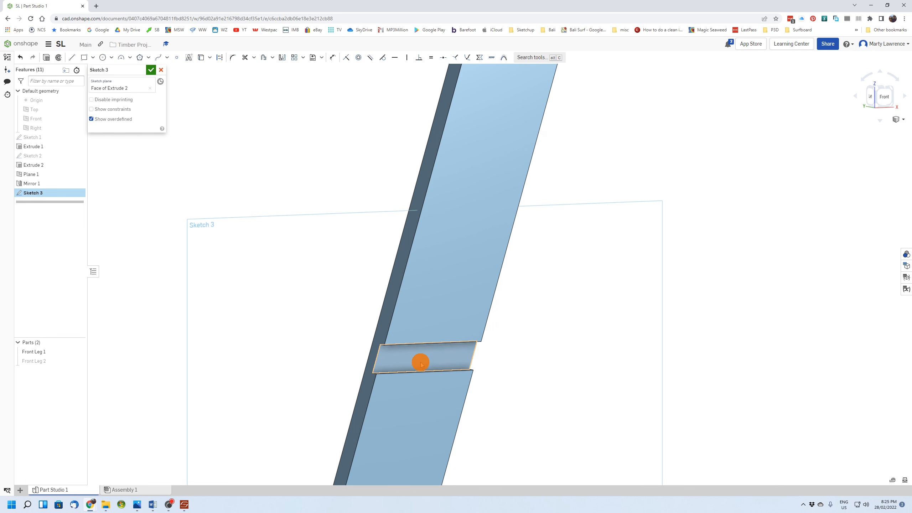
key("n")
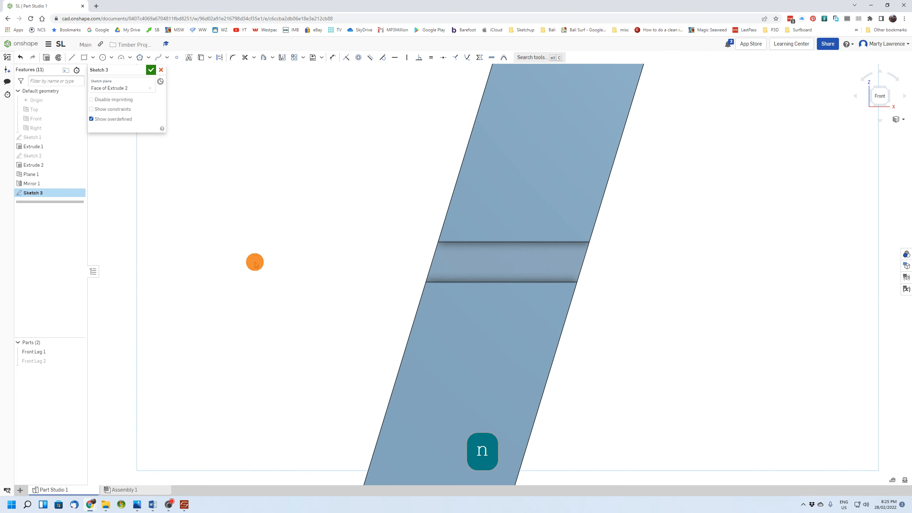
Sketch a closed four-sided tread profile about 119 mm long and 18 mm high from the slot's front corners, extending past the leg's back edge.
left_click(73, 58)
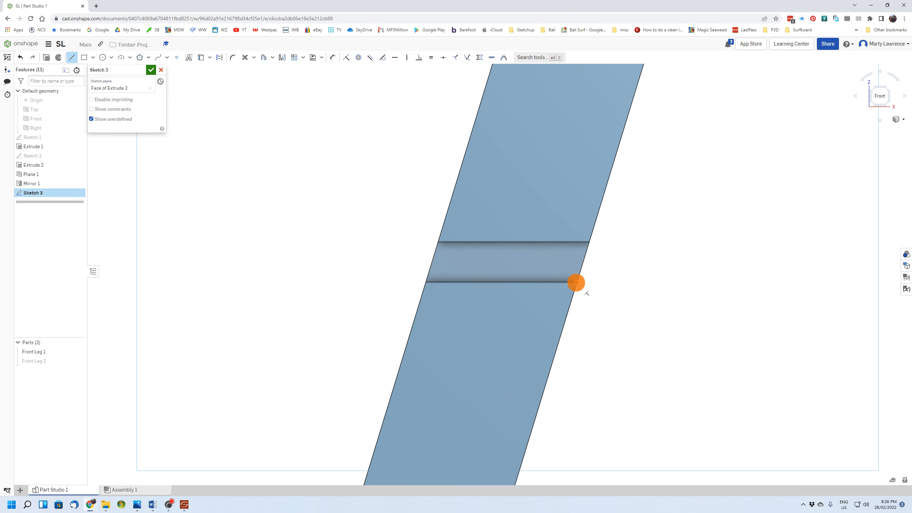
left_click(577, 283)
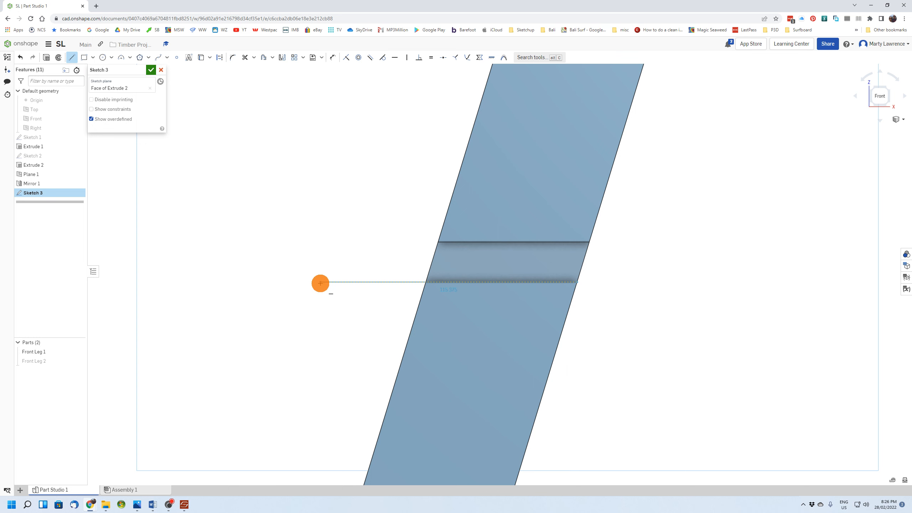
left_click(325, 282)
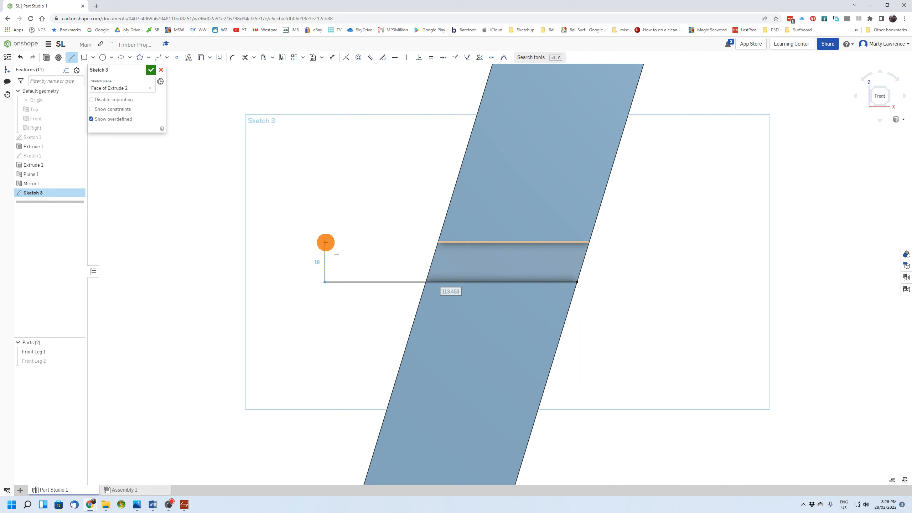
left_click(325, 243)
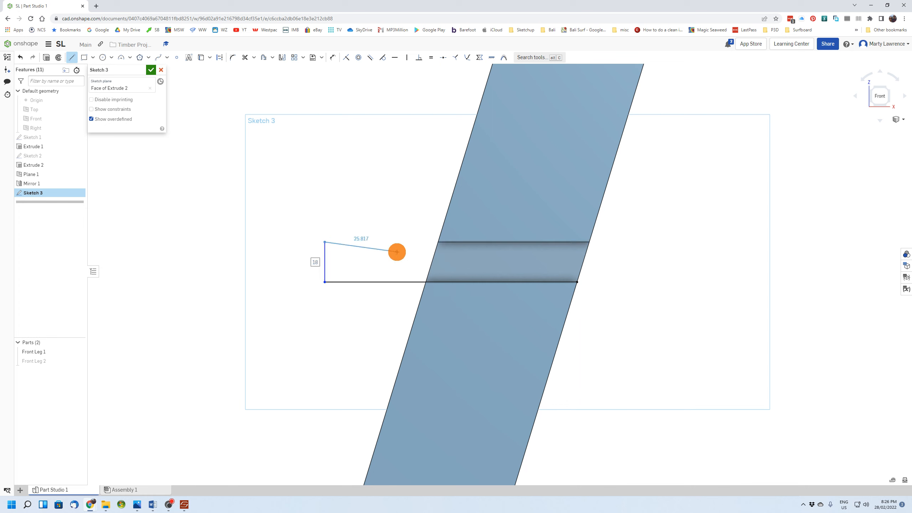
left_click(590, 243)
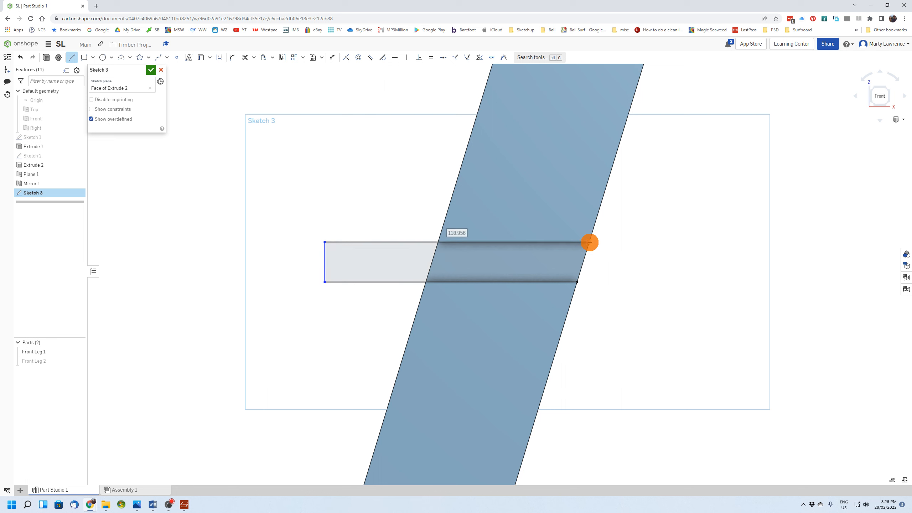
left_click(579, 282)
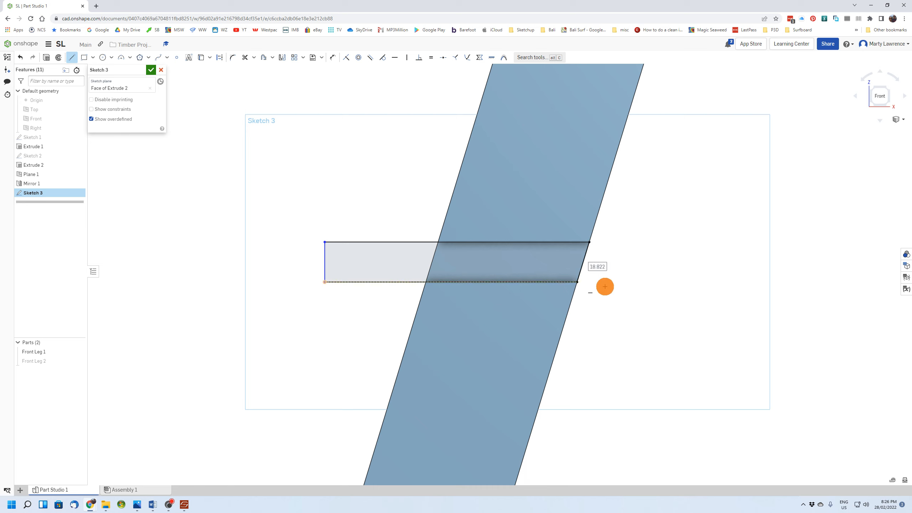
scroll(660, 271, "down", 3)
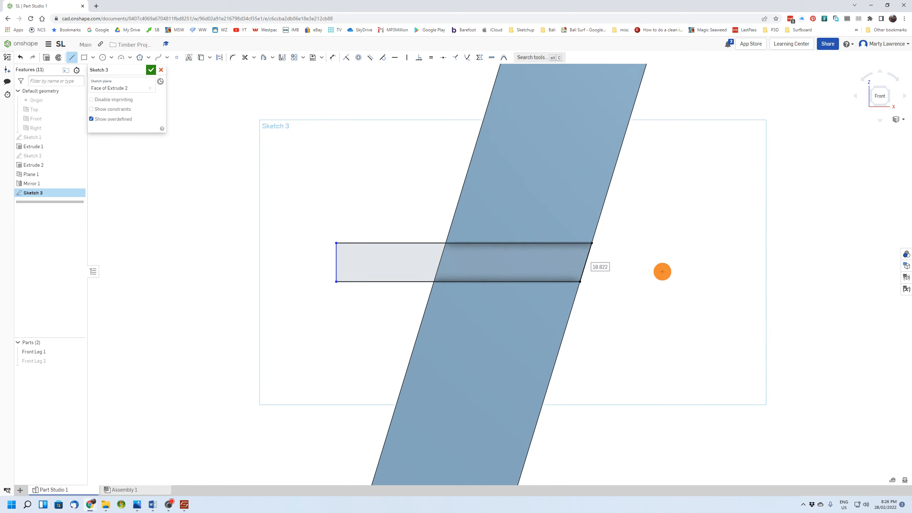
left_click(151, 70)
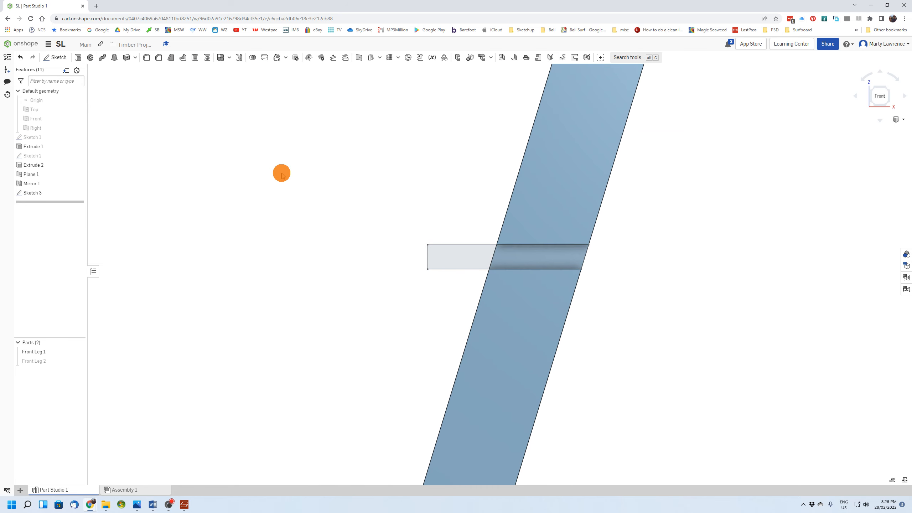
Edit the tread profile sketch and dimension the distance from its back edge to the upper front corner as 90 mm.
double_click(30, 194)
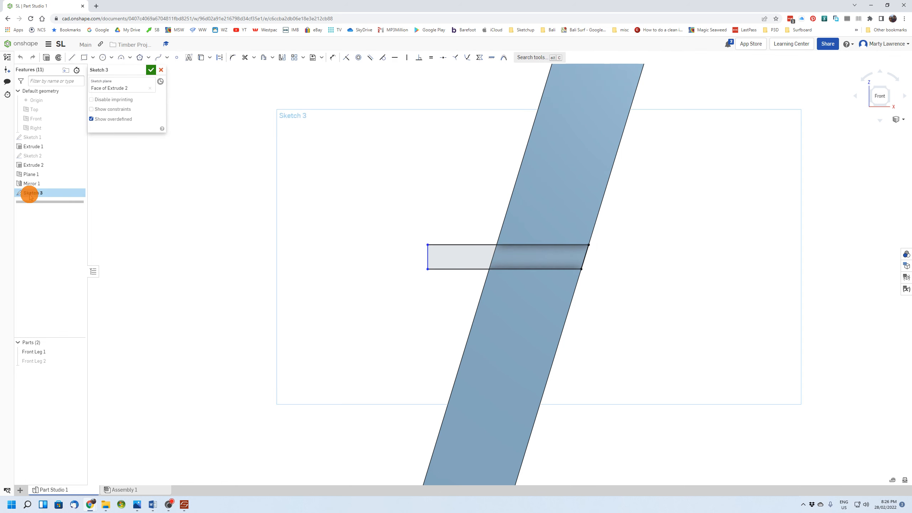
scroll(447, 228, "up", 3)
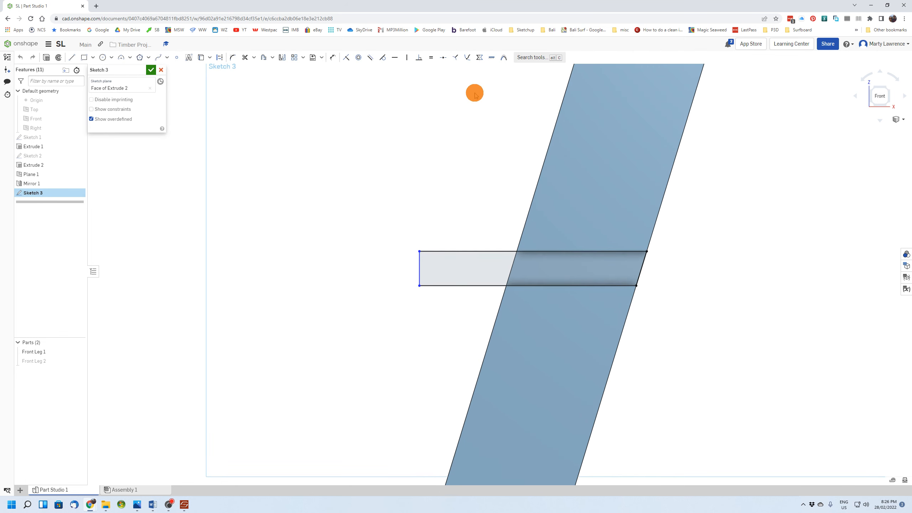
left_click(331, 58)
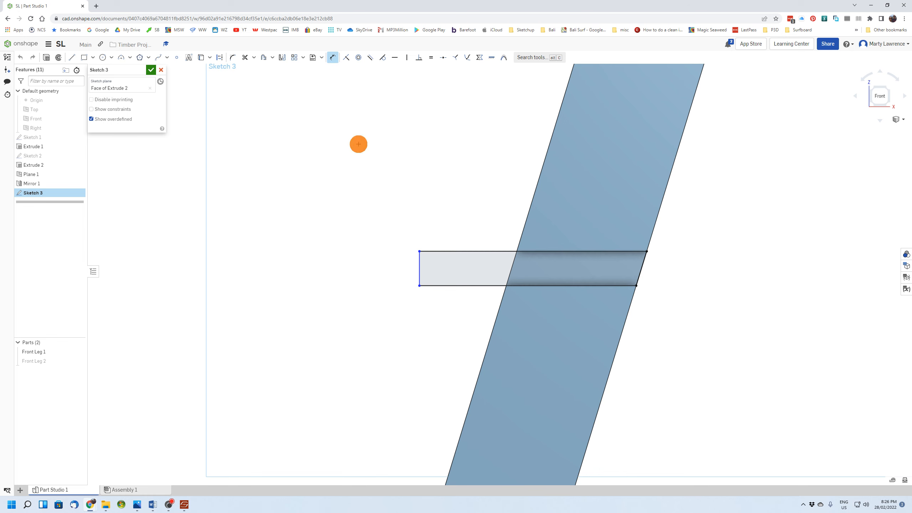
left_click(420, 265)
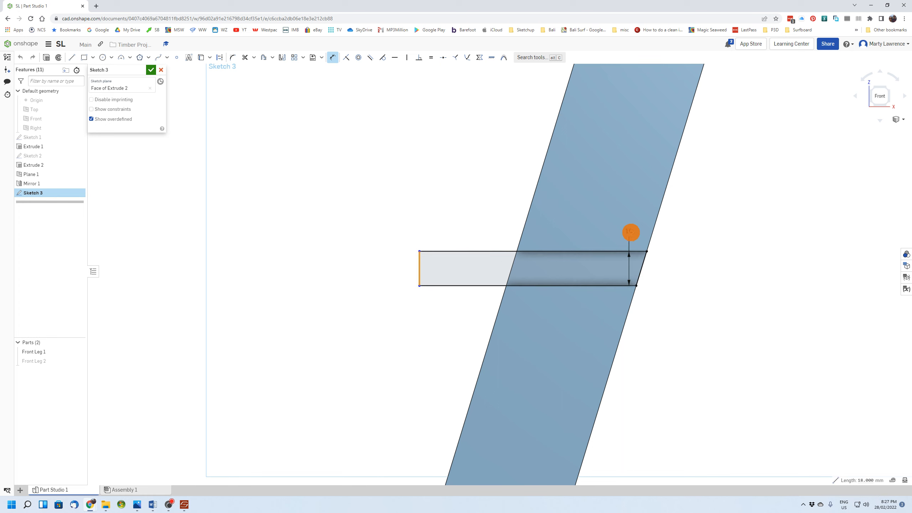
left_click(646, 254)
left_click(485, 182)
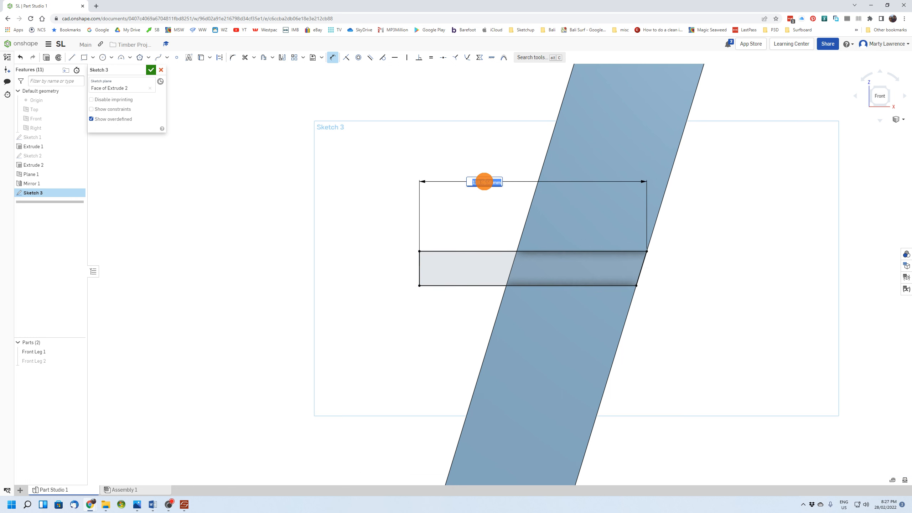
type("90")
key("Return")
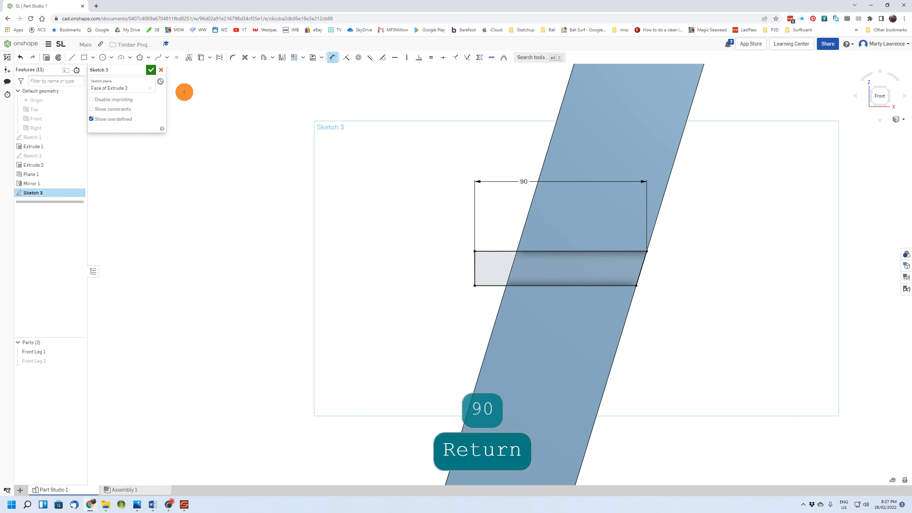
left_click(149, 71)
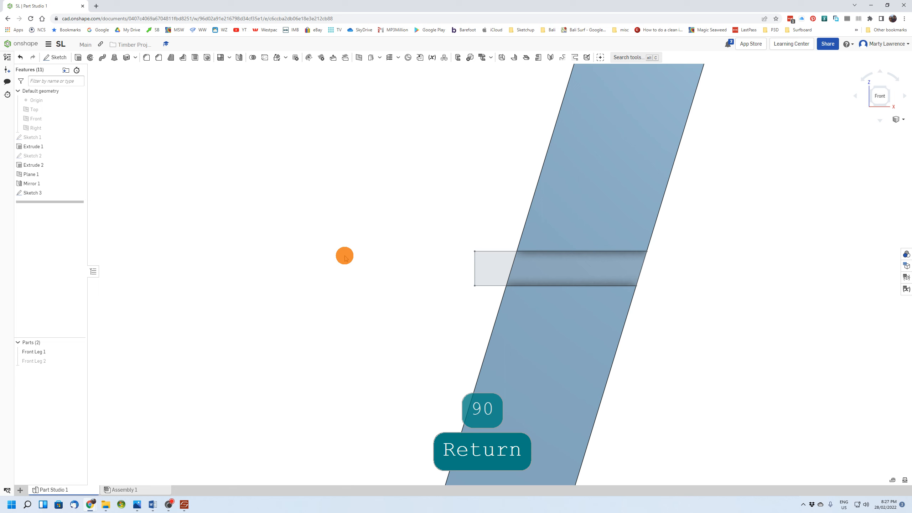
Show Front Leg 2 again so both legs are available in the model.
scroll(345, 257, "down", 5)
right_click_drag(333, 270, 361, 287)
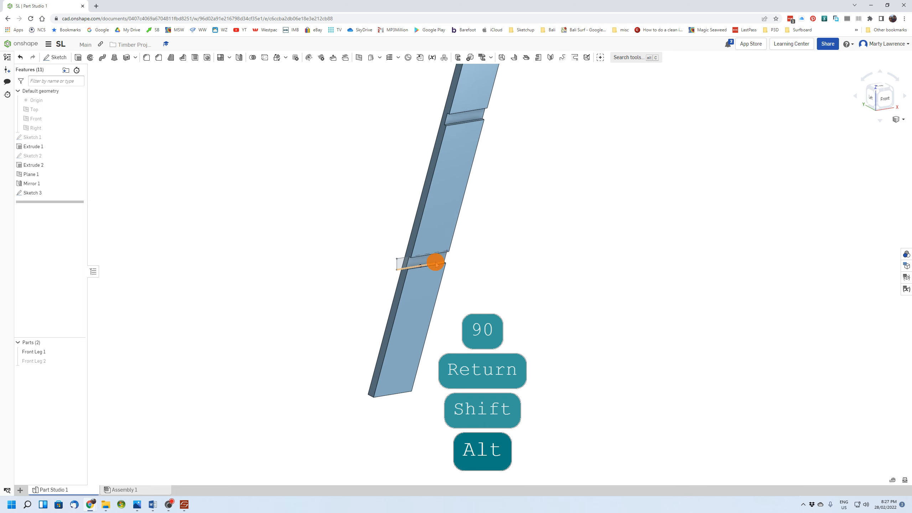
scroll(436, 263, "down", 3)
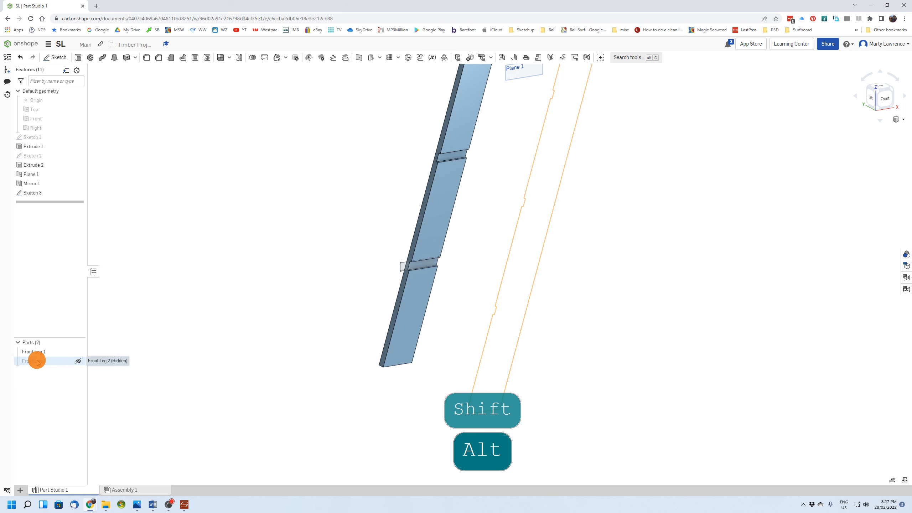
left_click(78, 359)
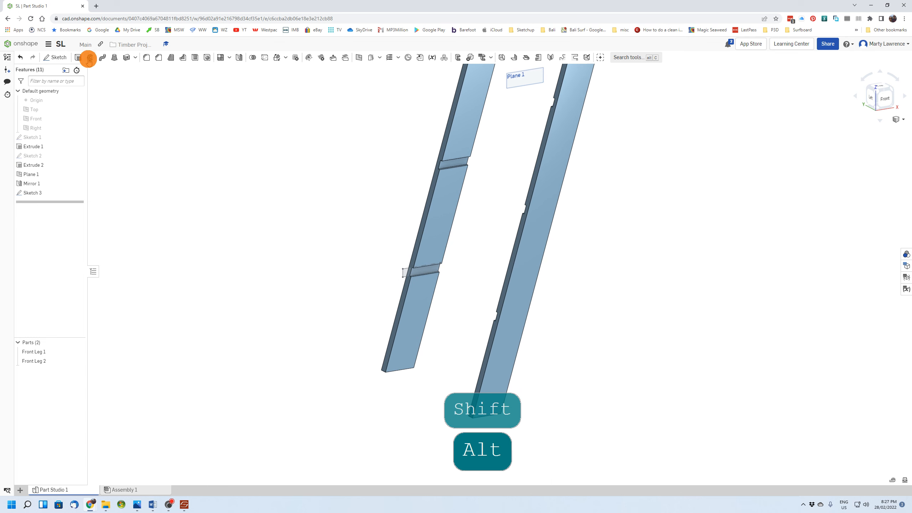
Extrude both regions of the tread profile as a new part, up to the recessed face of the matching slot in Front Leg 2.
left_click(78, 57)
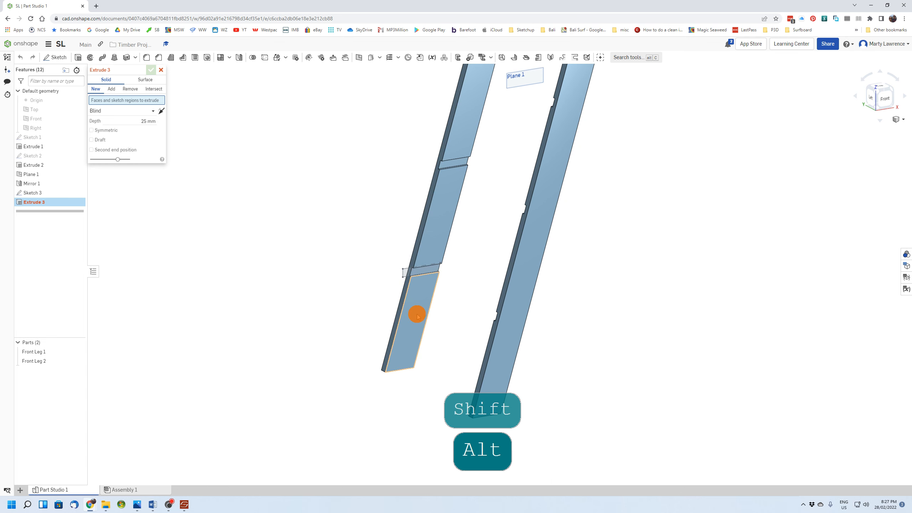
scroll(429, 288, "up", 3)
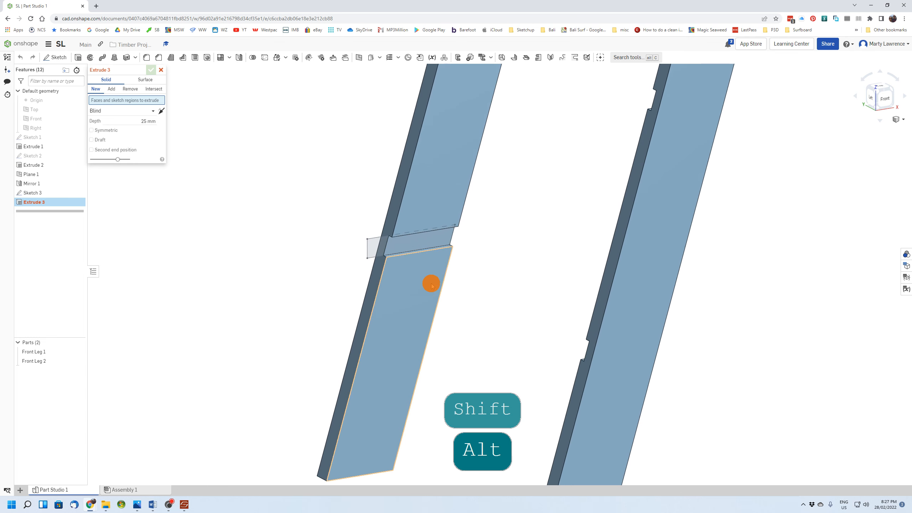
left_click(430, 245)
left_click(377, 246)
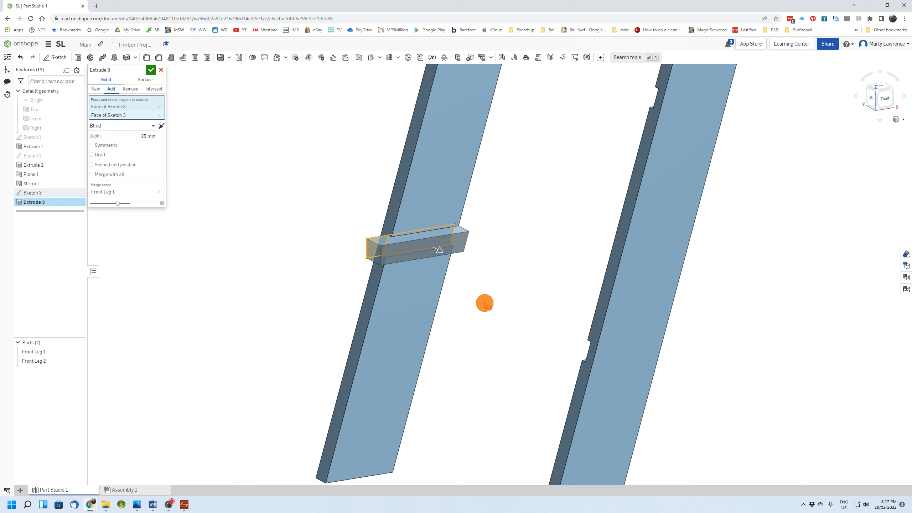
scroll(485, 304, "down", 1)
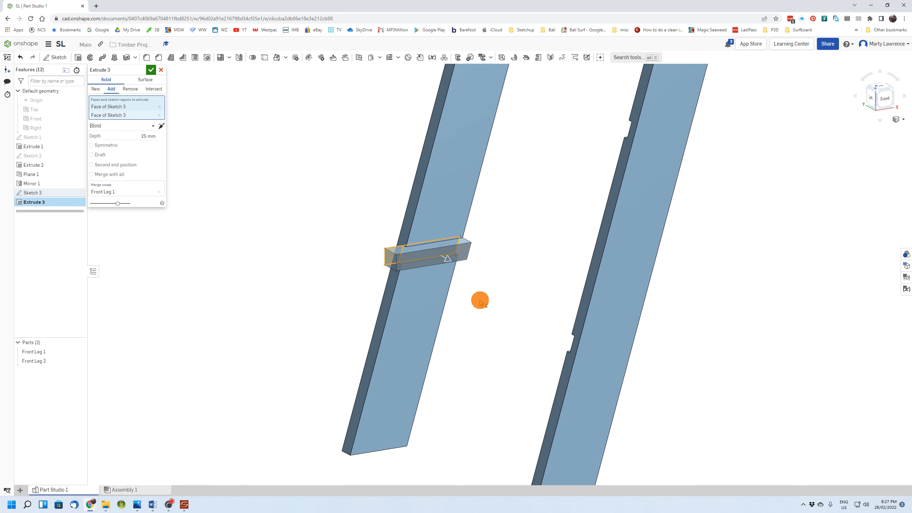
left_click(114, 129)
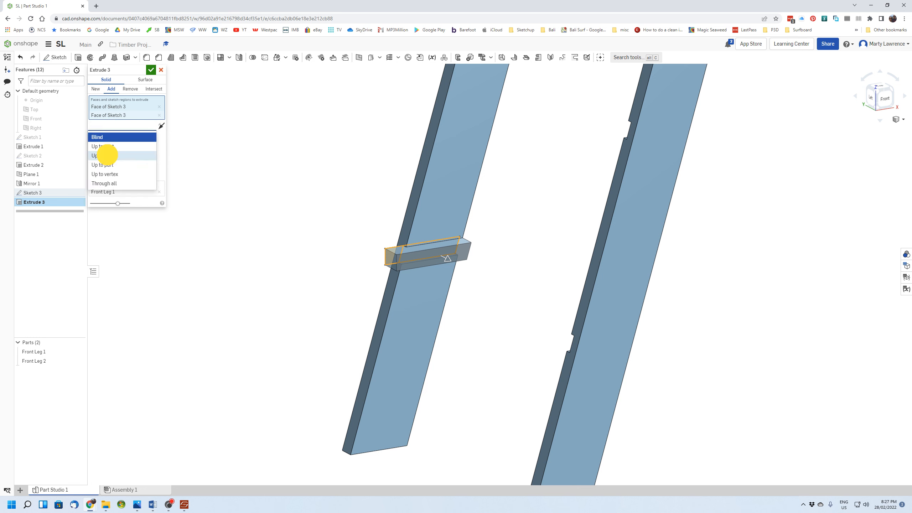
left_click(105, 156)
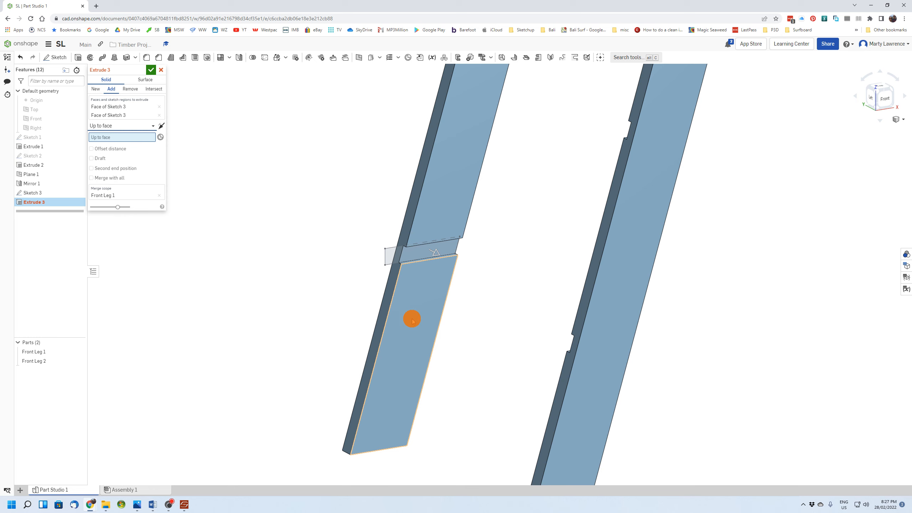
right_click_drag(412, 320, 546, 280)
key("alt")
key("alt")
key("shift")
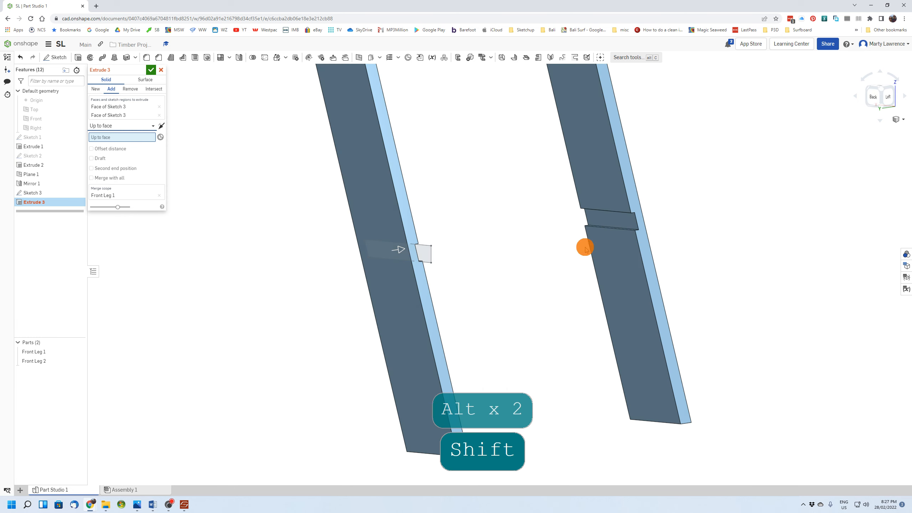
scroll(616, 220, "up", 5)
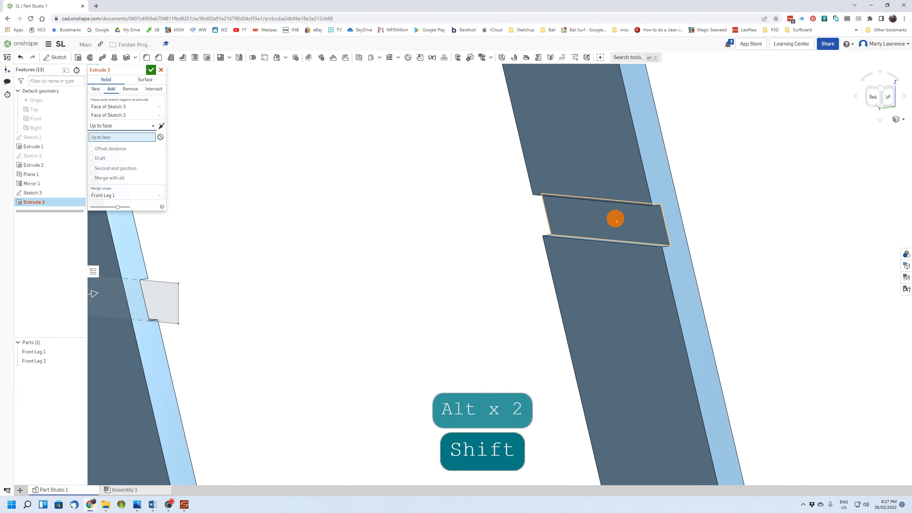
left_click(615, 219)
scroll(612, 273, "down", 5)
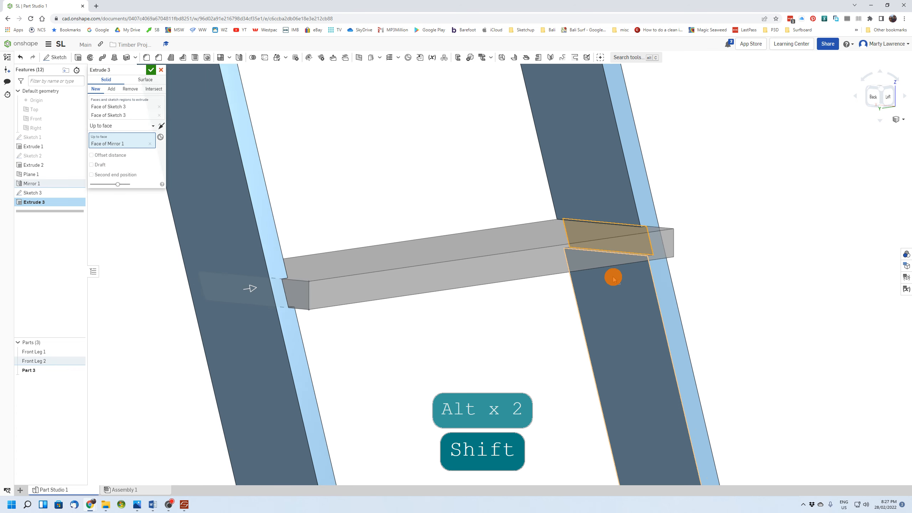
right_click_drag(715, 276, 662, 285)
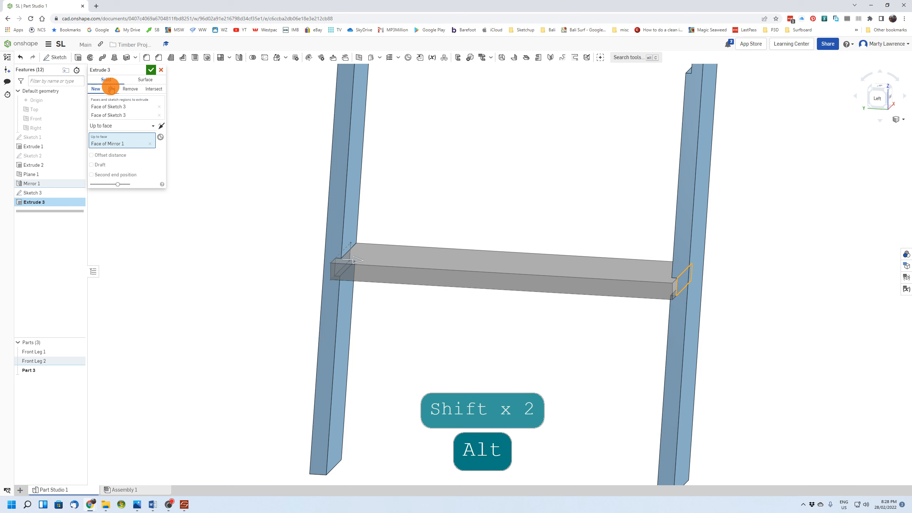
left_click(151, 71)
scroll(405, 261, "up", 2)
right_click_drag(405, 261, 394, 304)
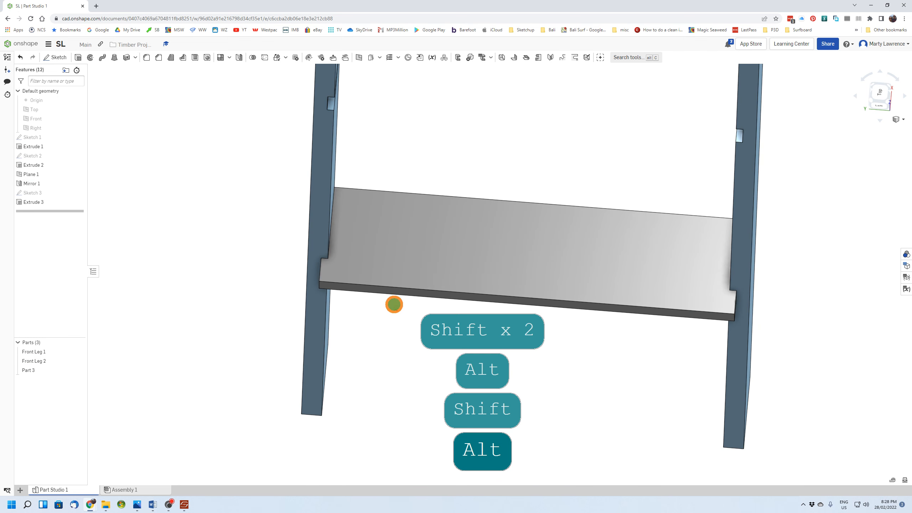
scroll(391, 276, "up", 1)
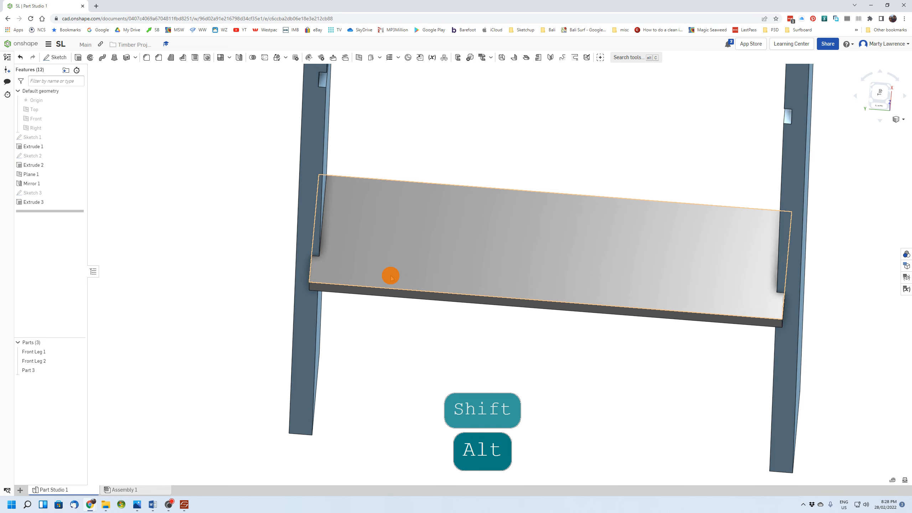
scroll(391, 276, "up", 2)
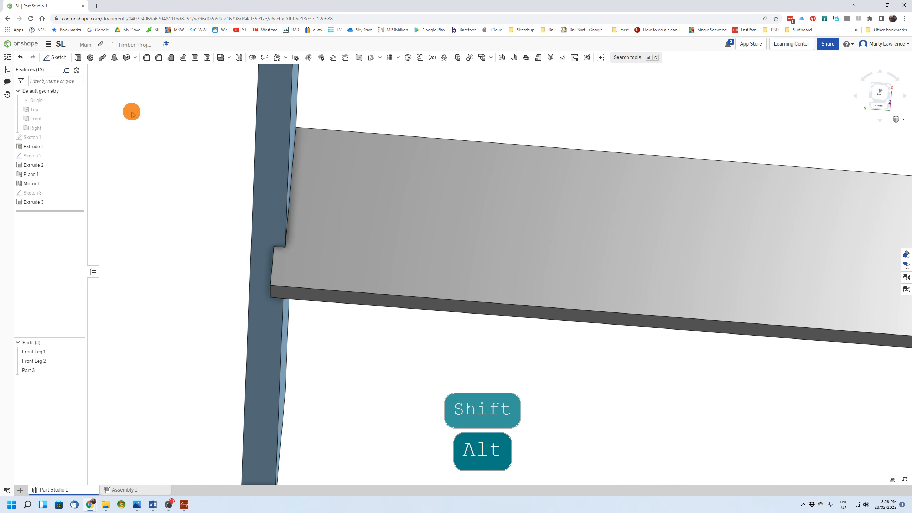
Start a sketch on the tread's upper face and draw a short line along the slot edge, from the tread's end to the leg's inner corner.
left_click(54, 57)
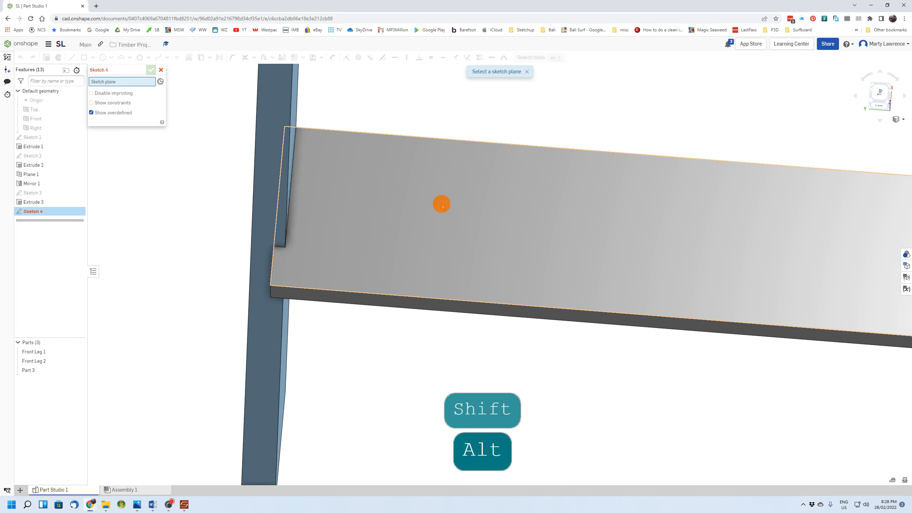
left_click(471, 216)
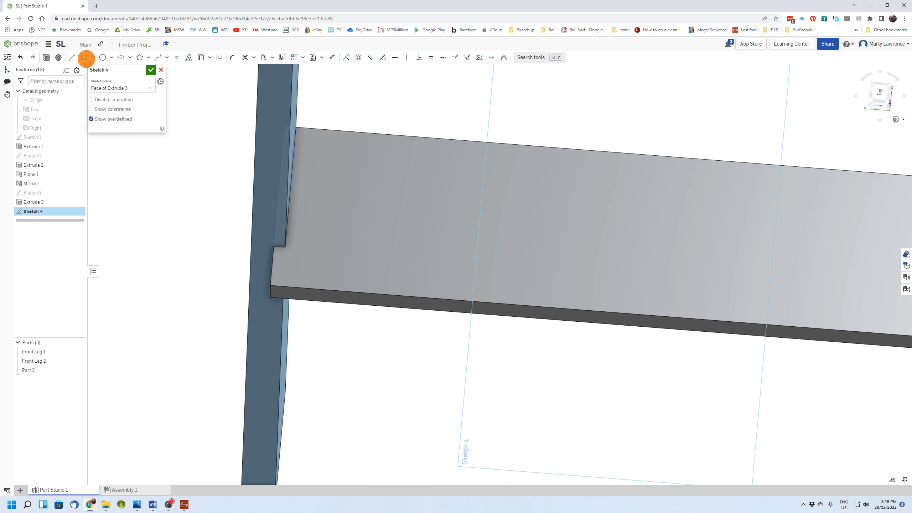
left_click(73, 57)
scroll(291, 241, "up", 5)
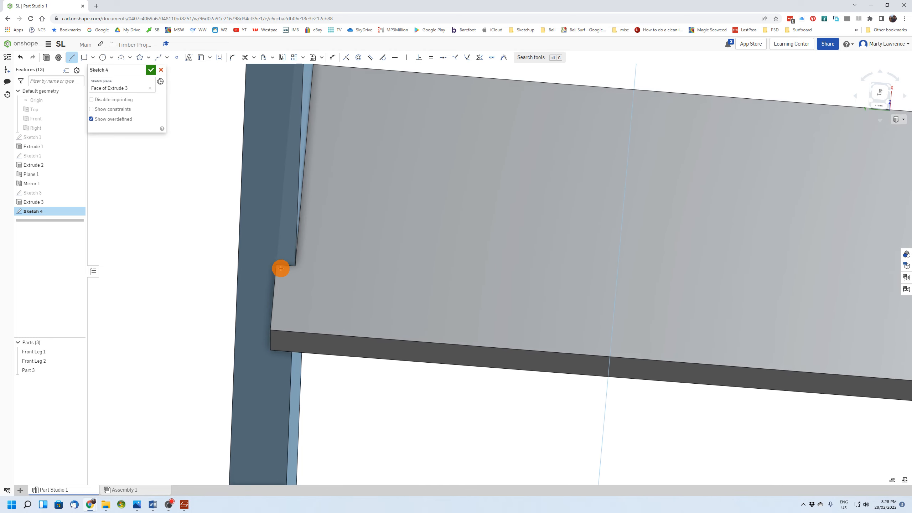
left_click_drag(276, 266, 289, 264)
left_click(295, 264)
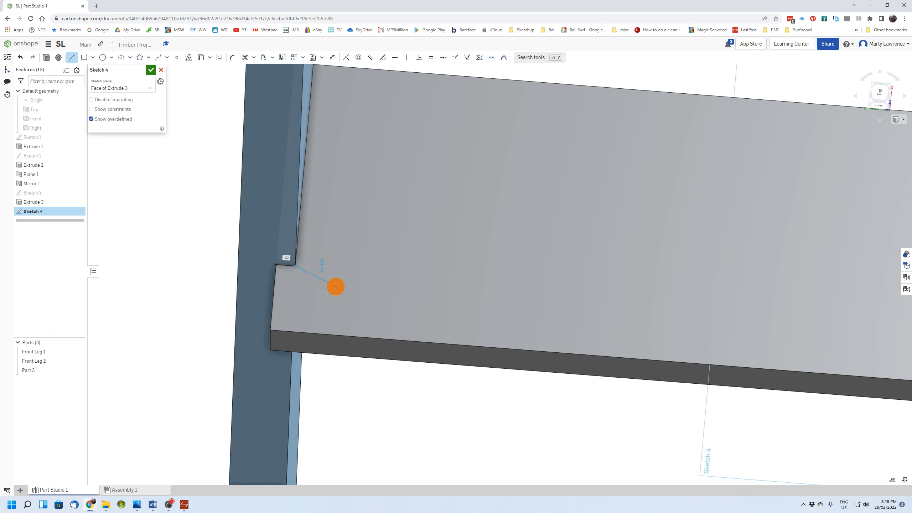
key("Escape")
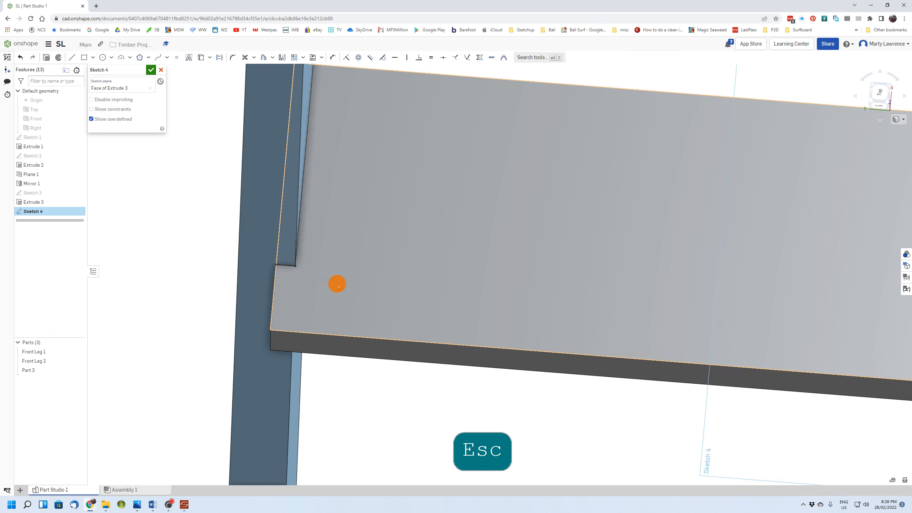
Draw an arc of about 19.5 mm radius from the leg's inner corner to the tread's front edge, tangent to the short line.
left_click(121, 57)
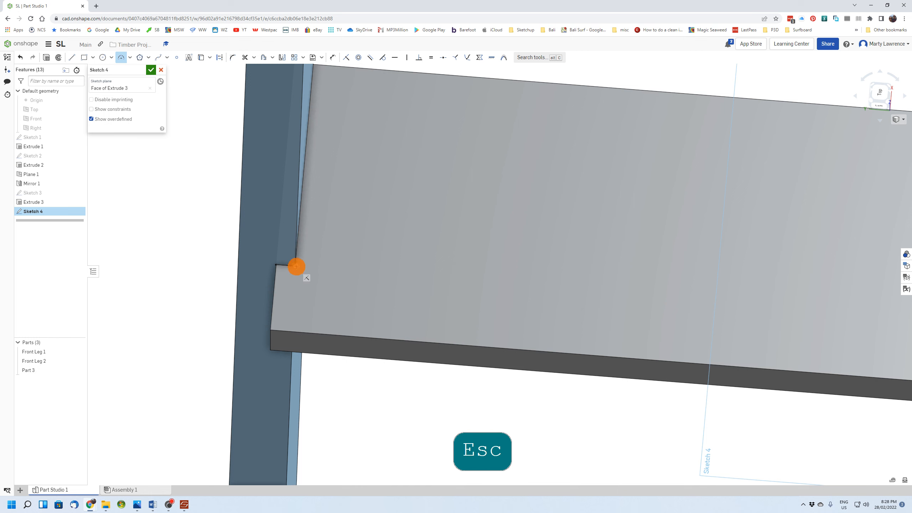
left_click_drag(296, 266, 352, 337)
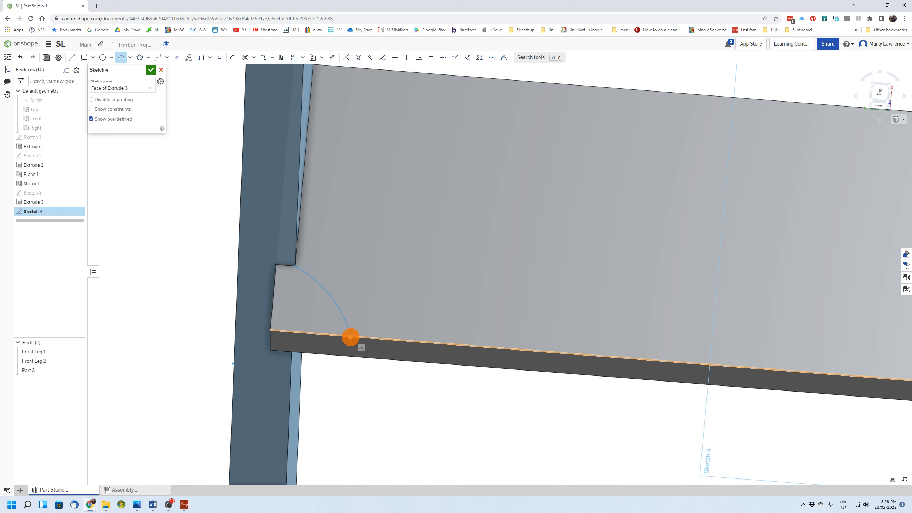
left_click_drag(350, 337, 351, 336)
left_click_drag(319, 272, 314, 280)
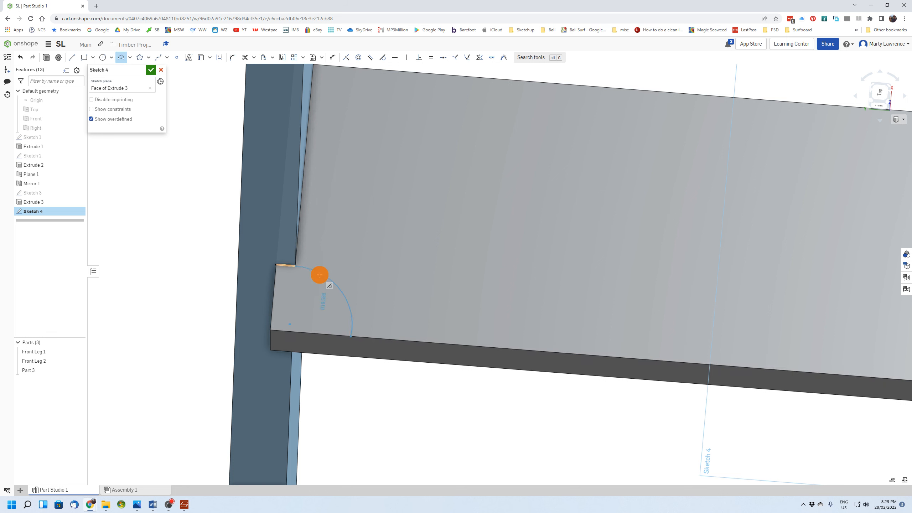
left_click_drag(319, 275, 311, 280)
left_click(321, 274)
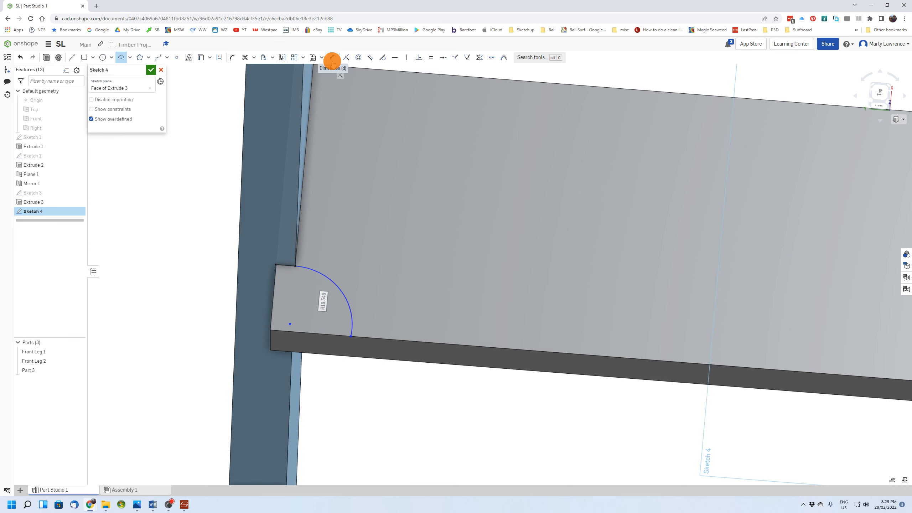
Dimension the arc's front endpoint 20 mm from the tread's end edge and finish the upper-face sketch.
left_click(332, 58)
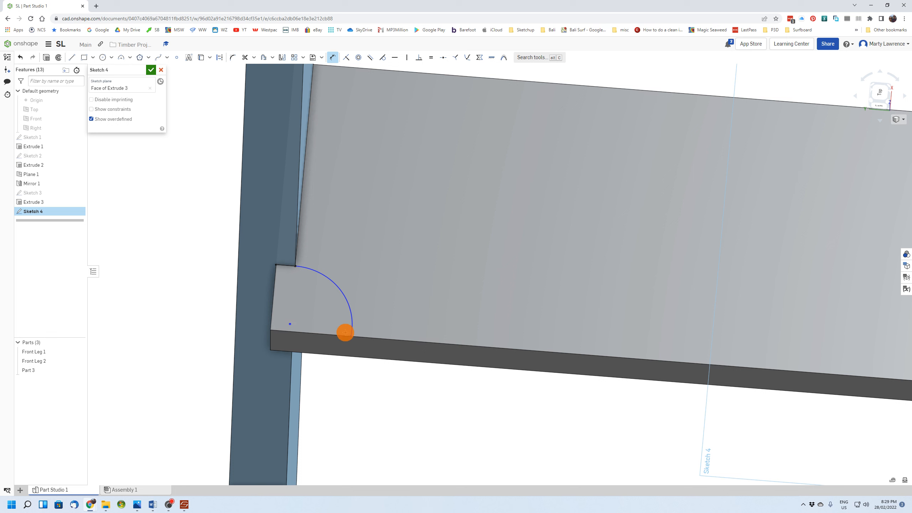
left_click(352, 336)
left_click(388, 397)
type("20")
key("Return")
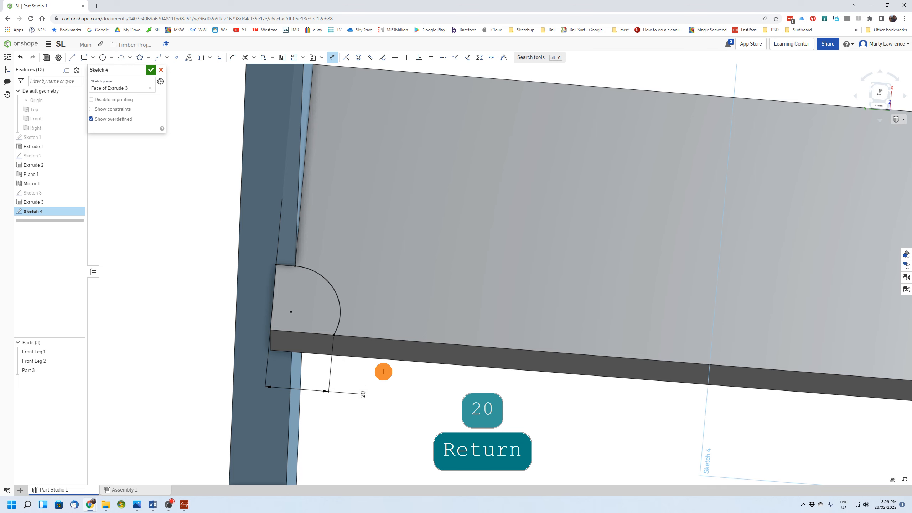
scroll(383, 372, "down", 4)
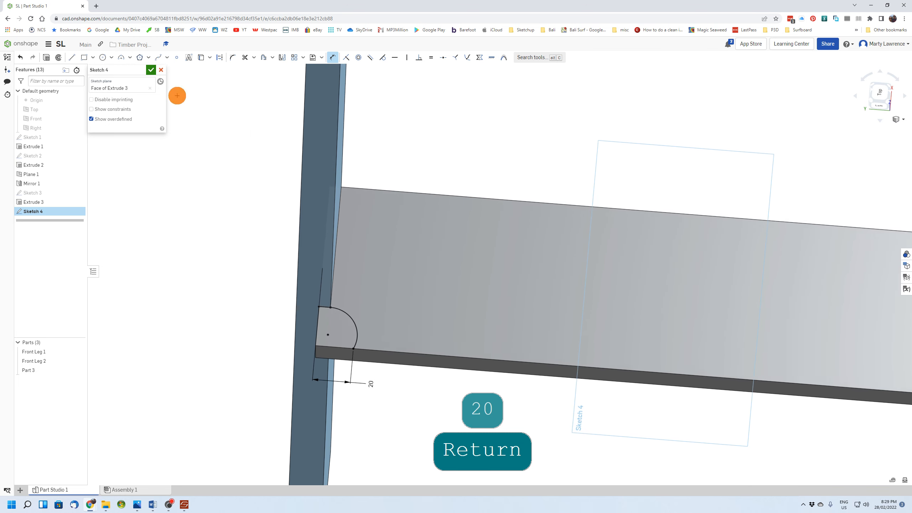
left_click(152, 70)
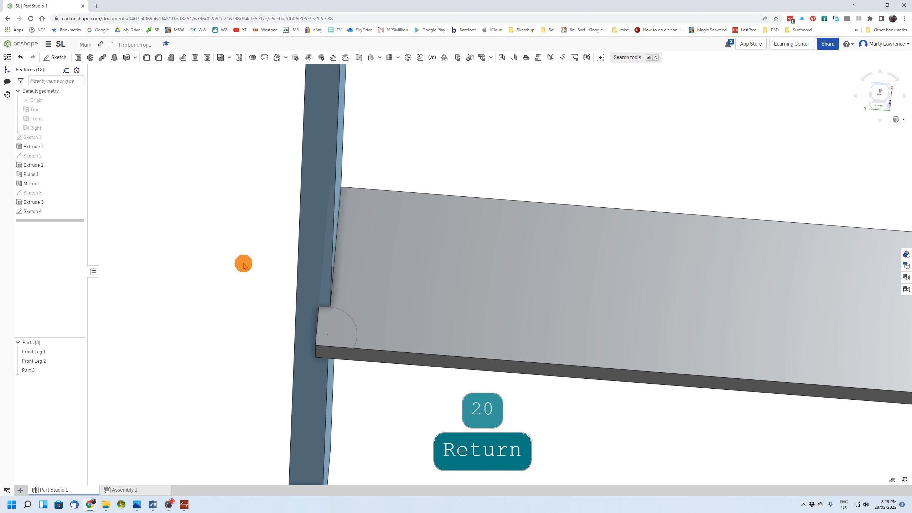
Start a sketch on the tread's underside and draw a short line along the slot edge, from the tread's end to the leg's inner corner.
right_click_drag(455, 343, 443, 225)
scroll(385, 405, "up", 4)
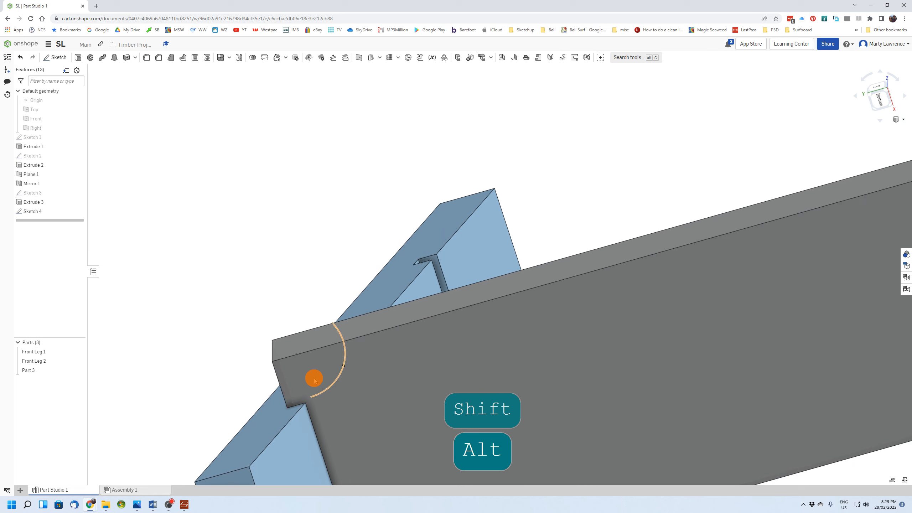
left_click(54, 56)
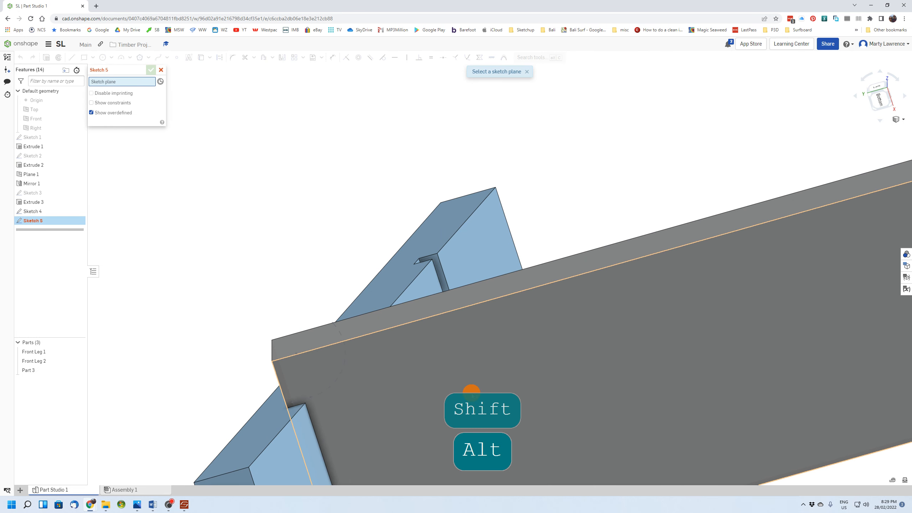
left_click(472, 392)
left_click(72, 58)
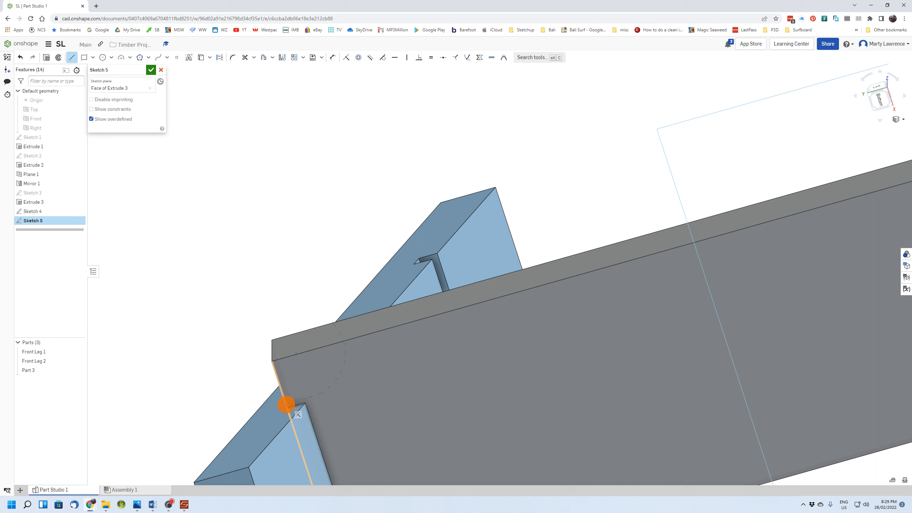
left_click(305, 402)
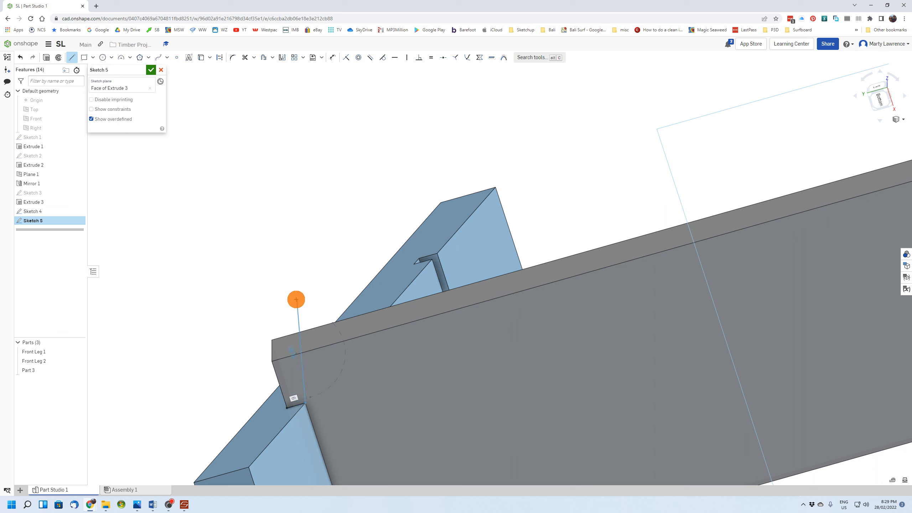
key("Escape")
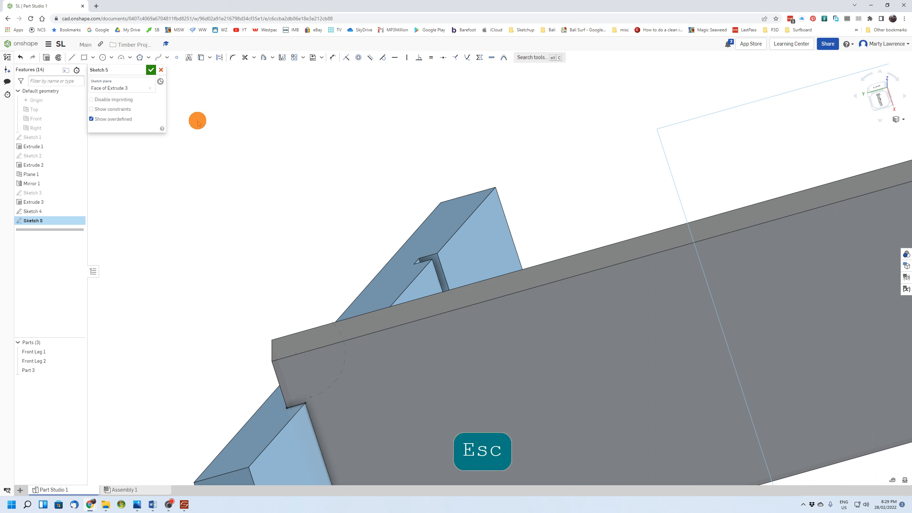
Draw an arc on the underside from the leg's inner corner to the tread's front edge, tangent to the short line.
left_click(121, 58)
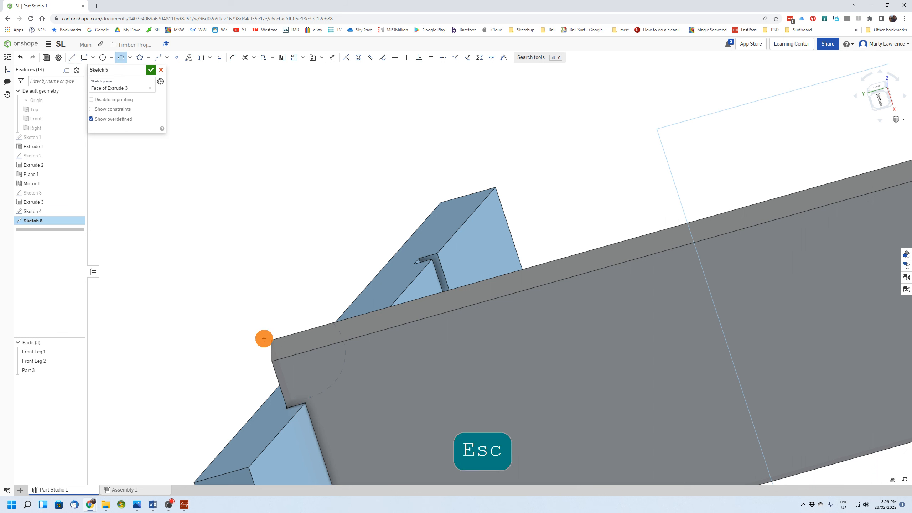
left_click(305, 404)
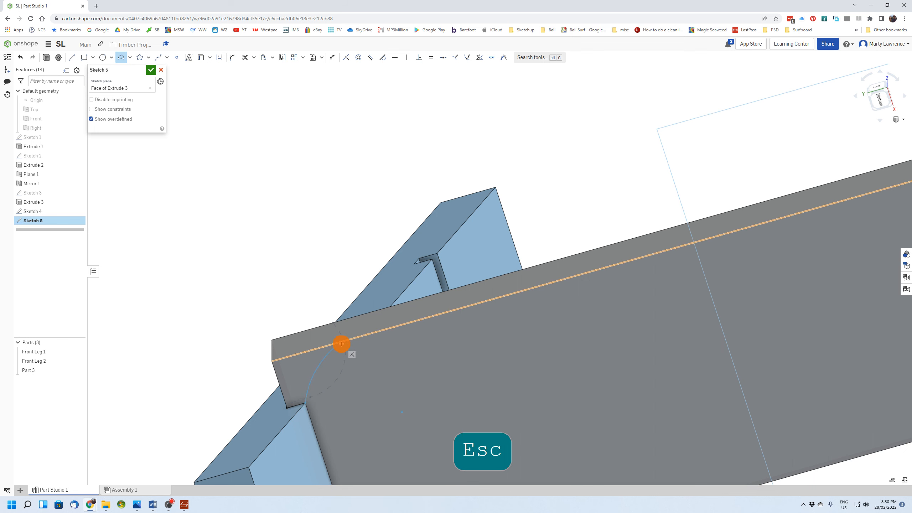
left_click(341, 343)
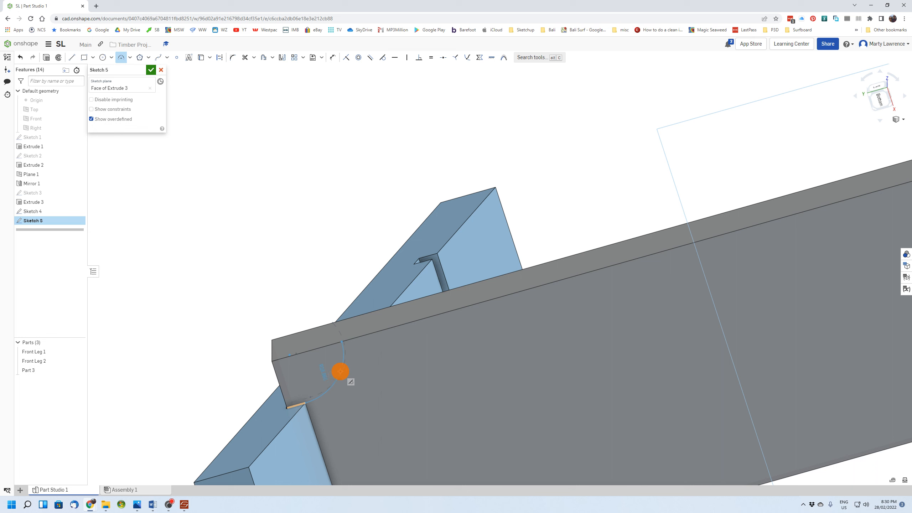
left_click(340, 371)
Dimension the underside arc's front endpoint 20 mm from the tread's end edge and finish the sketch.
left_click(333, 57)
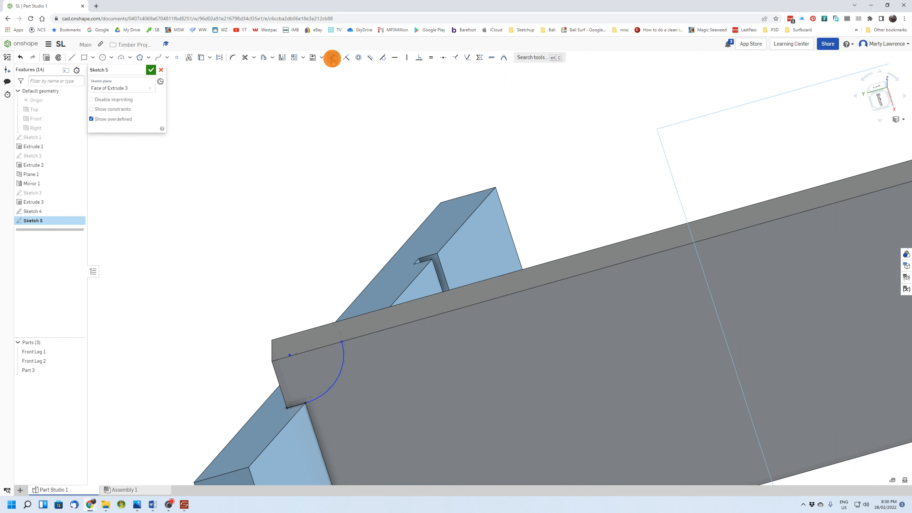
left_click(278, 384)
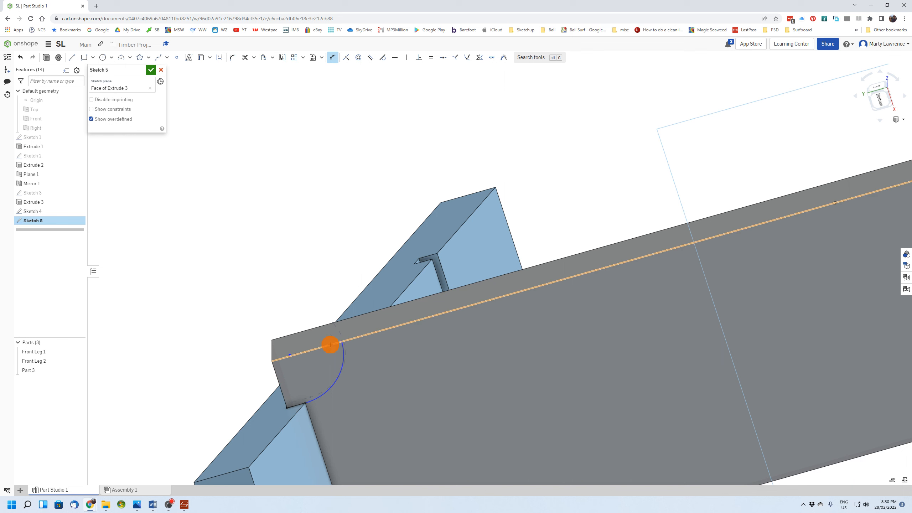
left_click(341, 341)
left_click(281, 247)
type("20")
key("Return")
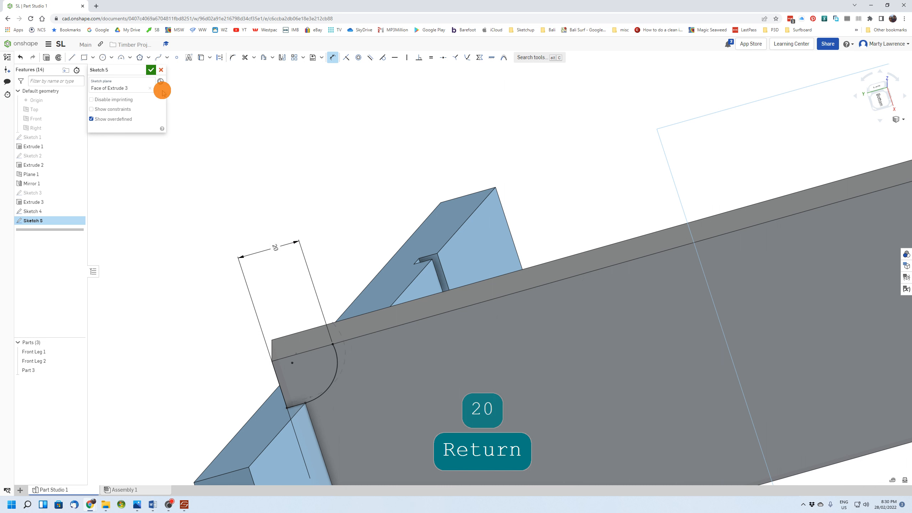
left_click(151, 70)
Loft between the curved corner regions on the tread's upper face and underside, removing that material from Part 3.
scroll(333, 312, "down", 3)
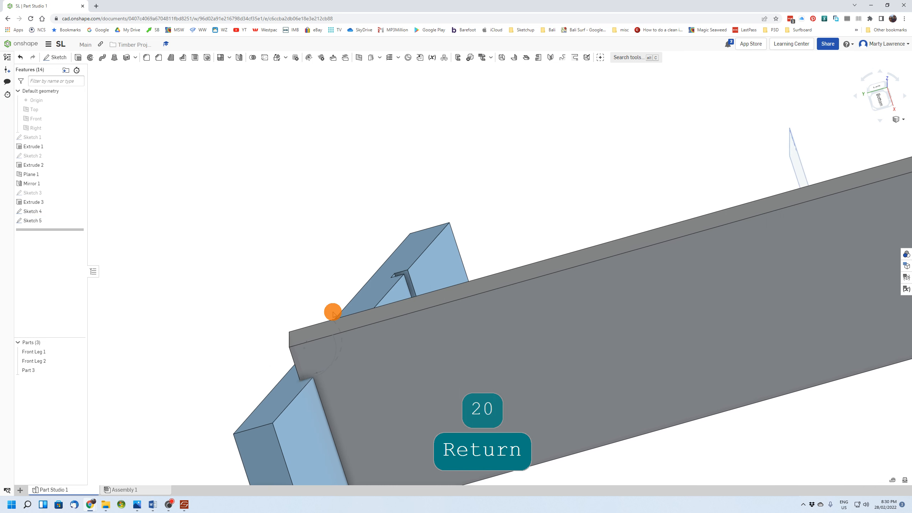
right_click_drag(336, 334, 345, 425)
key("shift+alt")
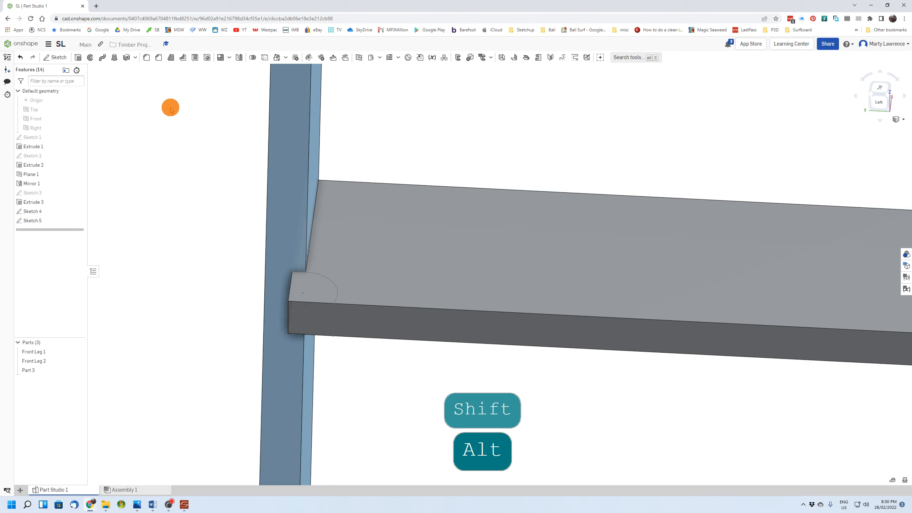
left_click(115, 59)
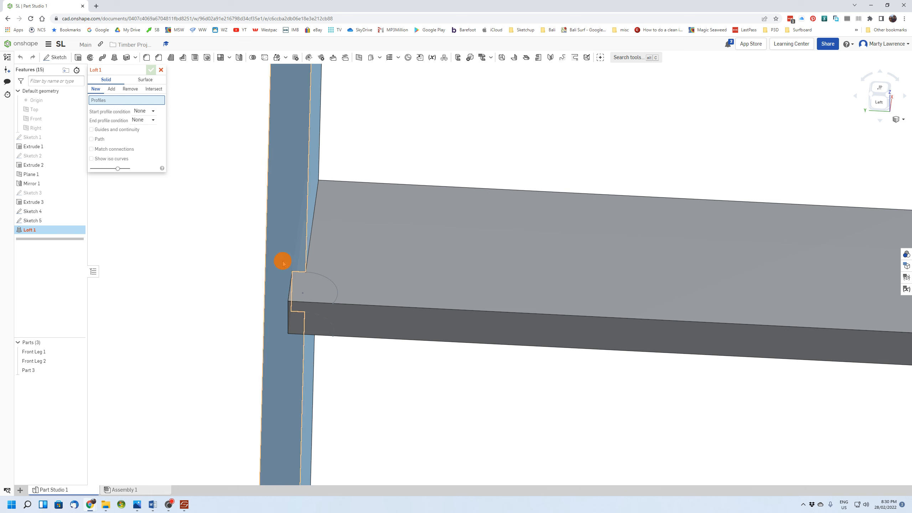
left_click(318, 286)
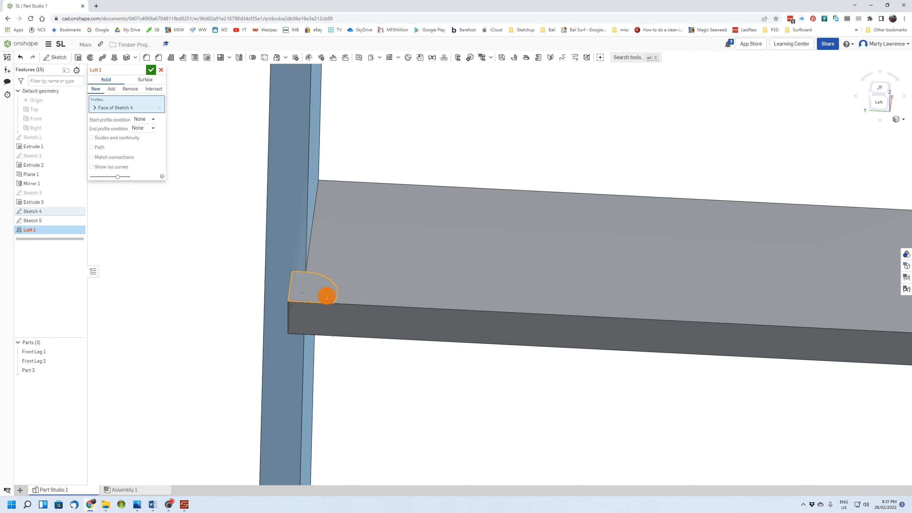
right_click_drag(355, 339, 353, 263)
key("shift+alt")
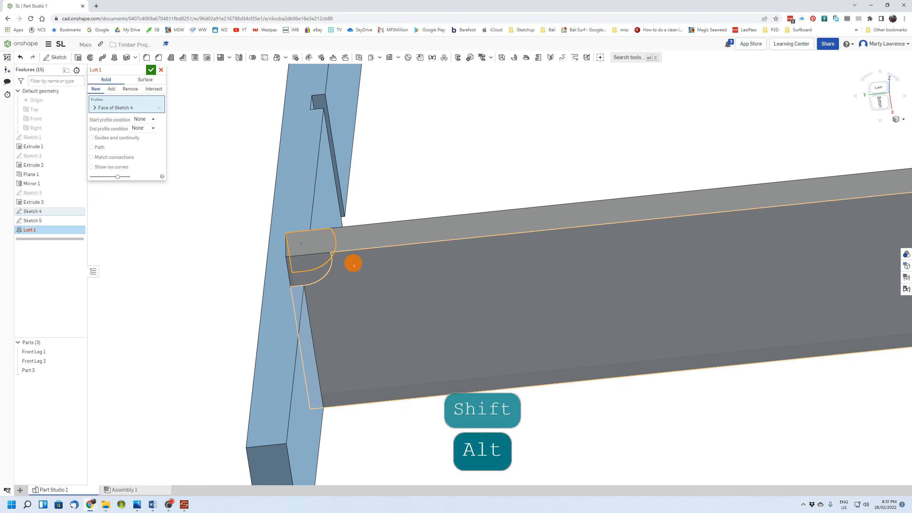
left_click(308, 270, "alt+shift")
mouse_move(348, 282)
right_mouse_down()
mouse_move(340, 309)
mouse_move(358, 339)
mouse_move(348, 352)
right_mouse_up()
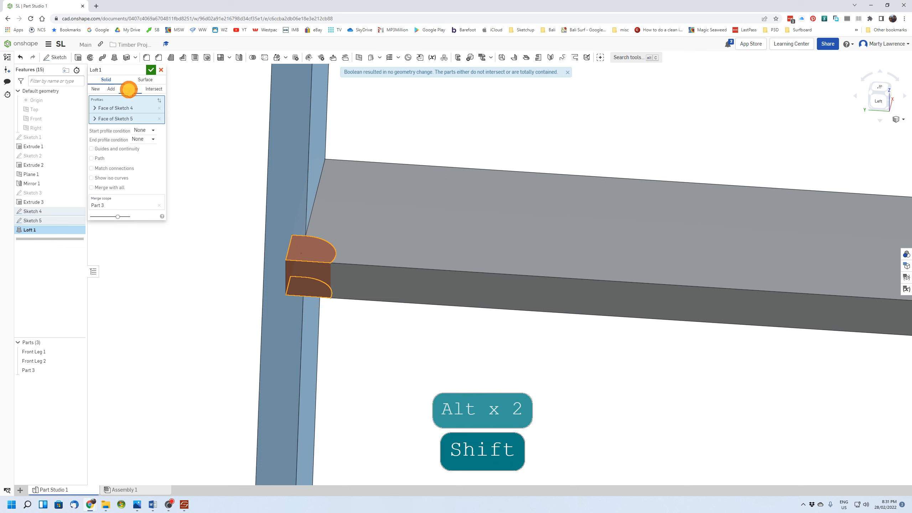
left_click(129, 88)
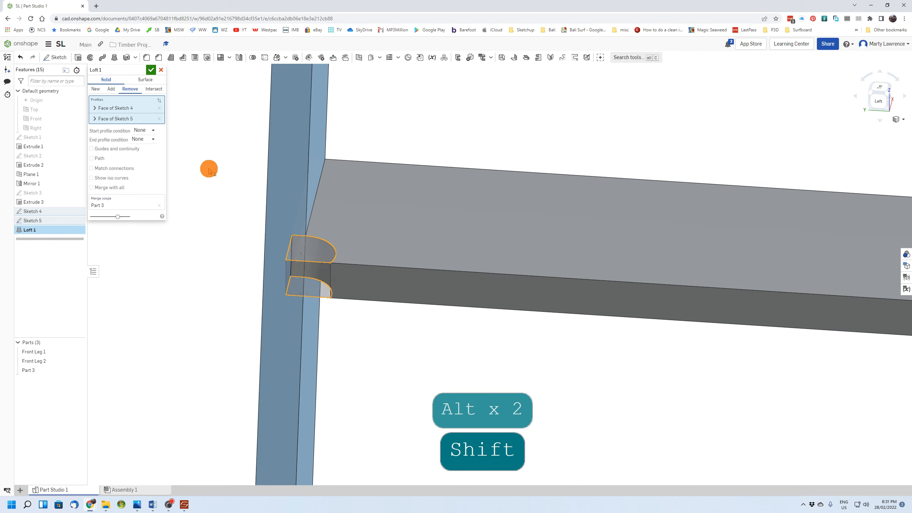
left_click(151, 71)
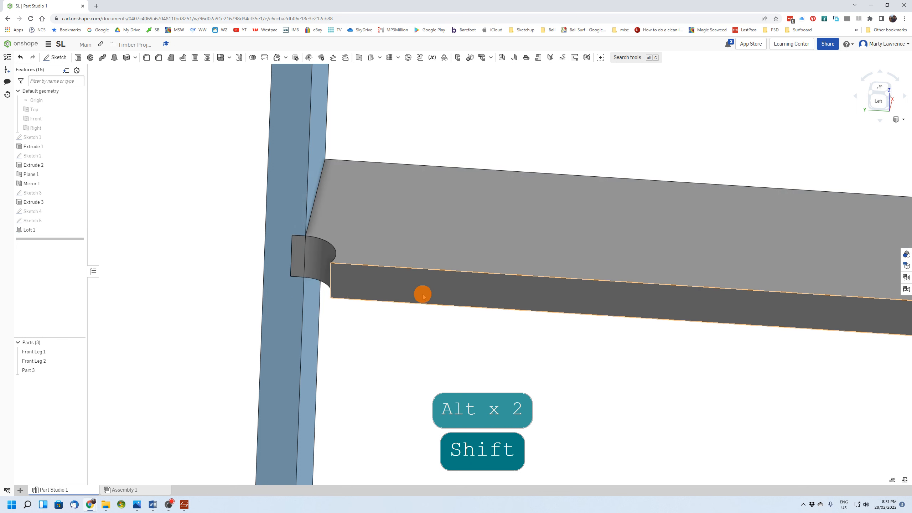
scroll(421, 293, "down", 3)
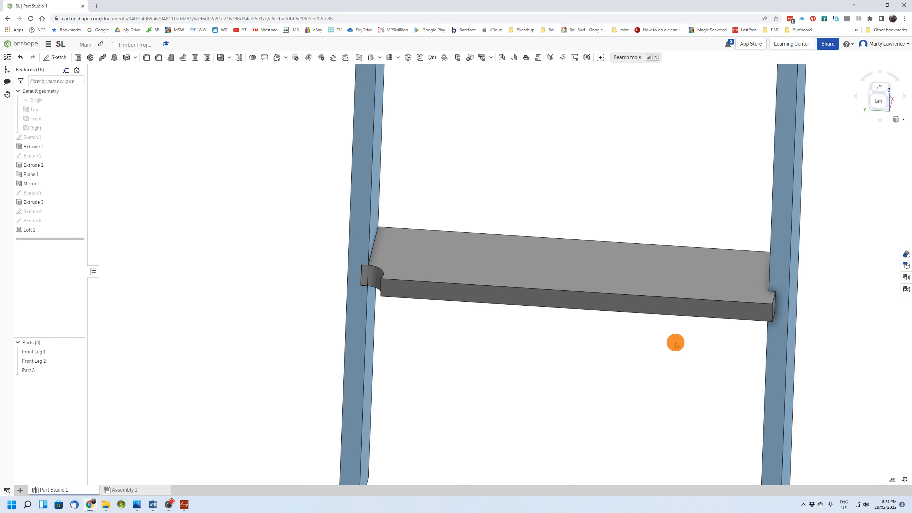
scroll(673, 343, "up", 2)
right_click_drag(632, 340, 625, 303)
scroll(625, 300, "down", 5)
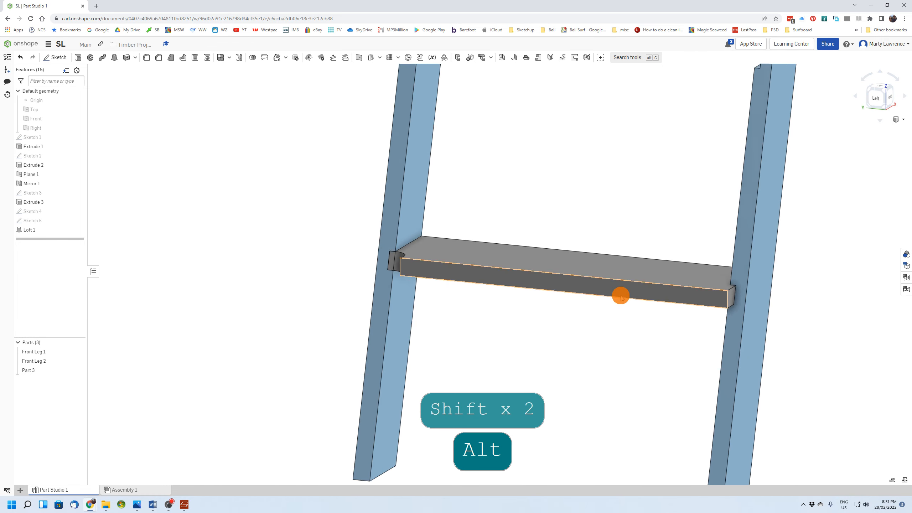
scroll(613, 100, "up", 3)
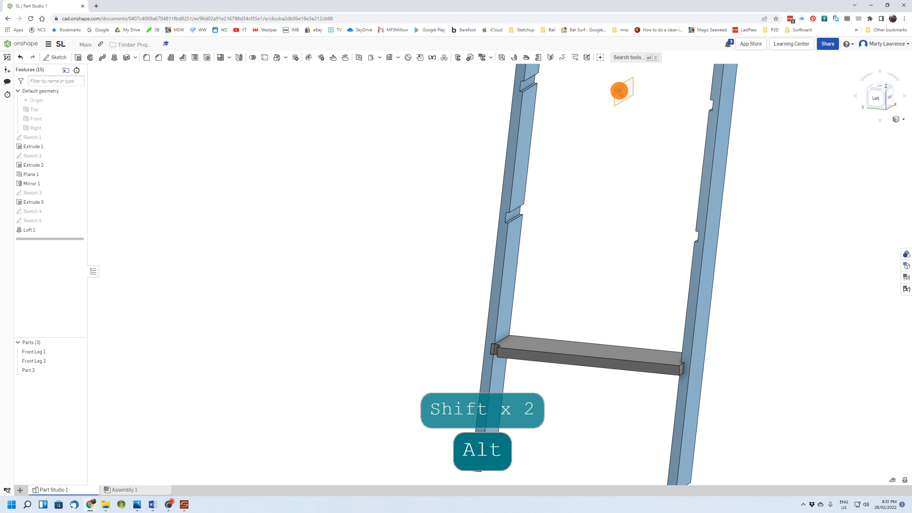
Mirror the Loft 1 corner cut across Plane 1 as a feature mirror to notch the tread's opposite front corner.
scroll(655, 374, "up", 3)
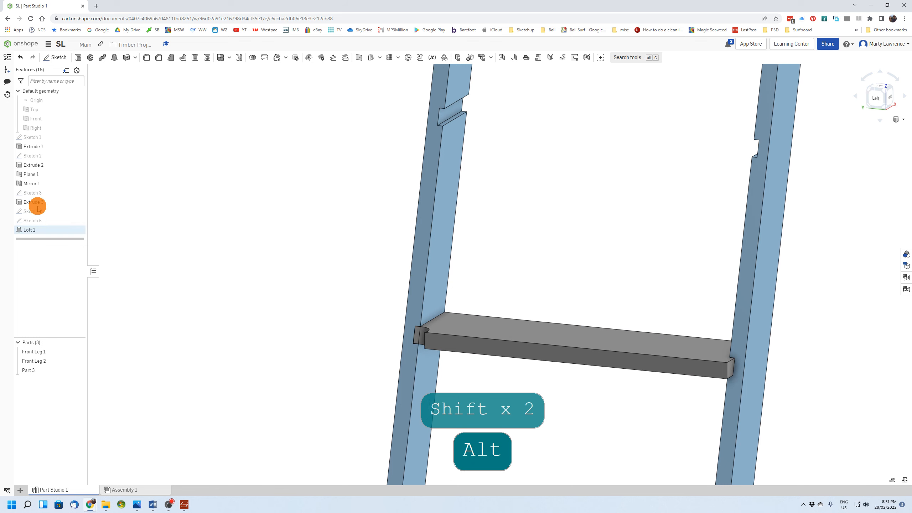
left_click(239, 57)
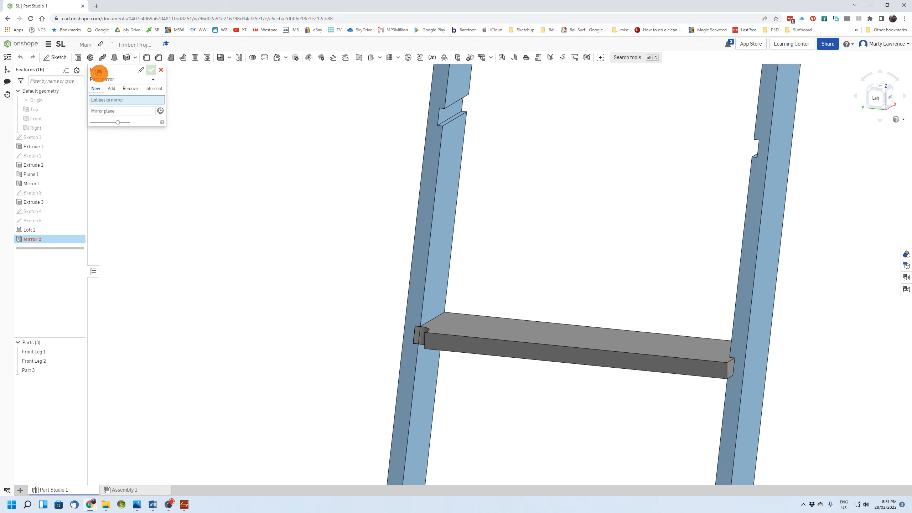
left_click(117, 80)
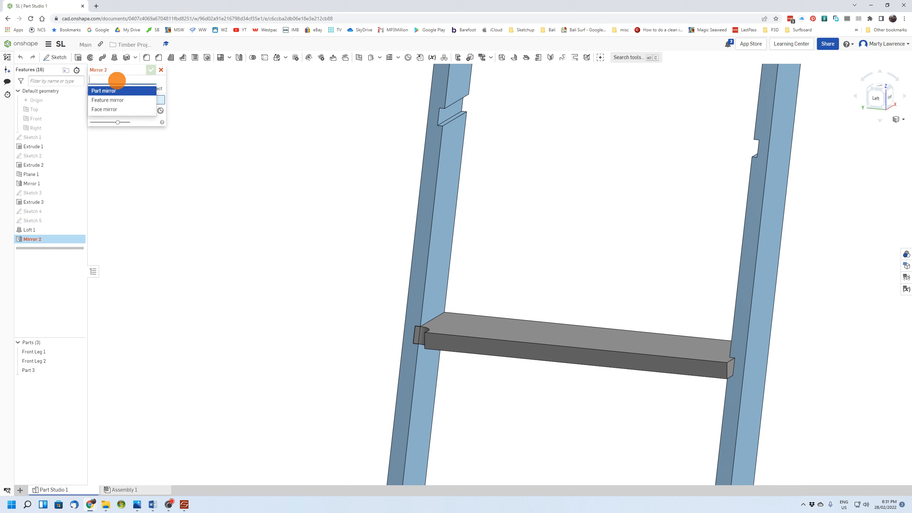
left_click(119, 101)
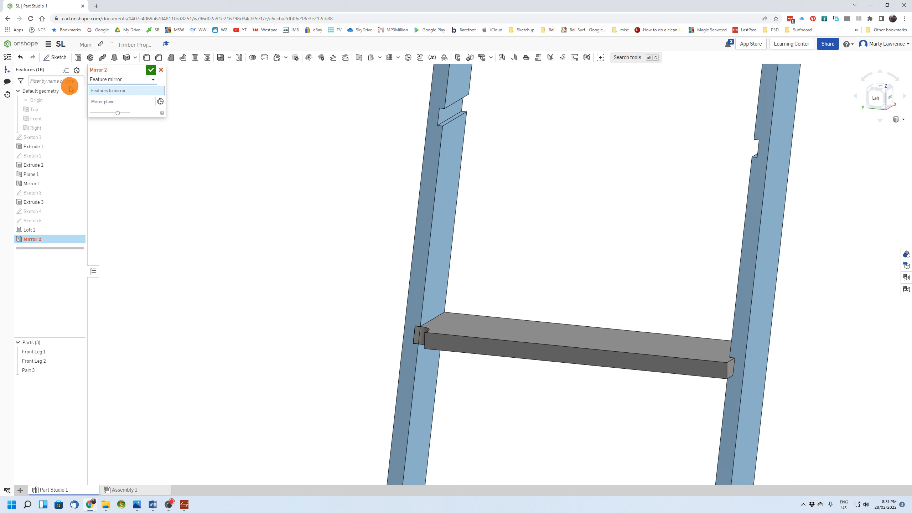
left_click(30, 230)
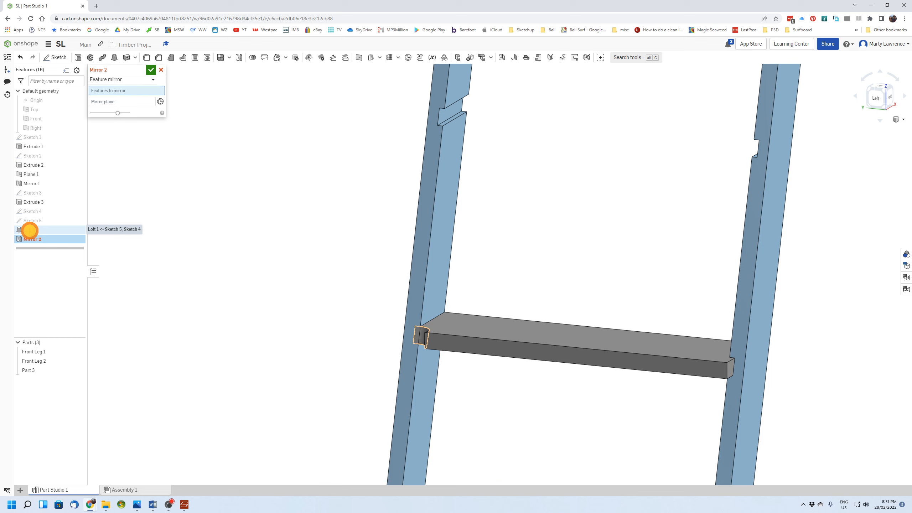
left_click(136, 106)
scroll(566, 215, "down", 3)
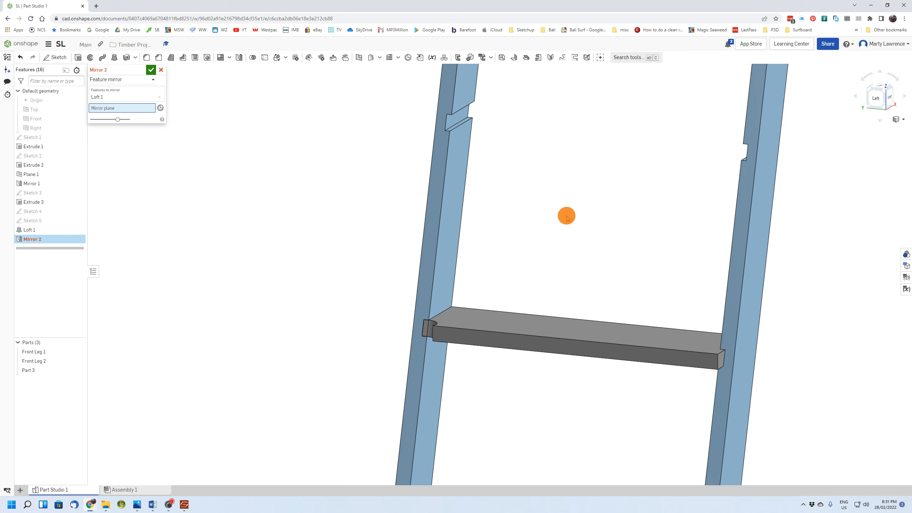
scroll(584, 180, "down", 2)
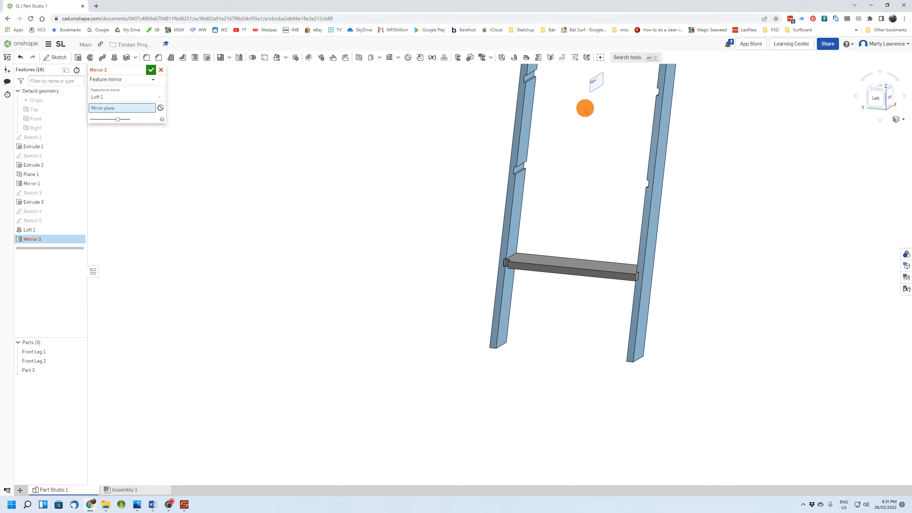
scroll(584, 111, "up", 3)
scroll(431, 215, "up", 2)
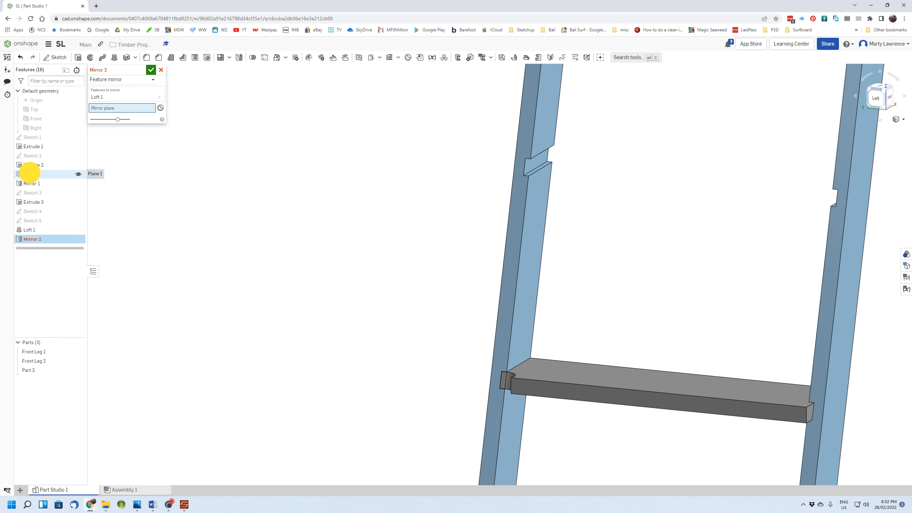
left_click(30, 175)
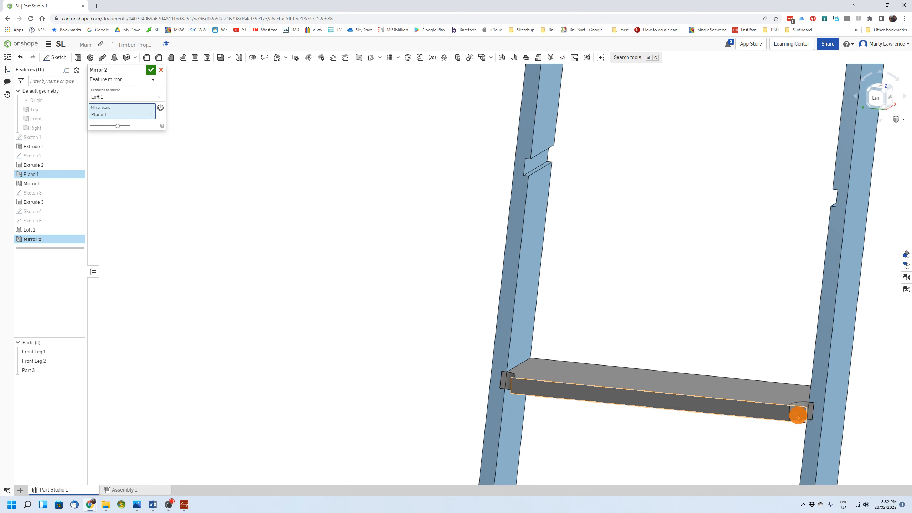
middle_click_drag(499, 338, 425, 309)
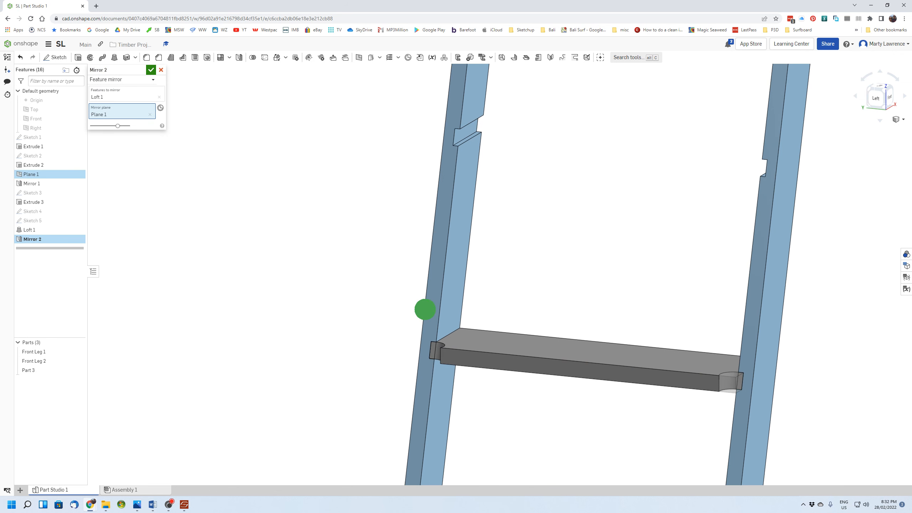
left_click(152, 71)
Fillet the tread's upper front edge with a 10 mm radius.
scroll(317, 228, "down", 2)
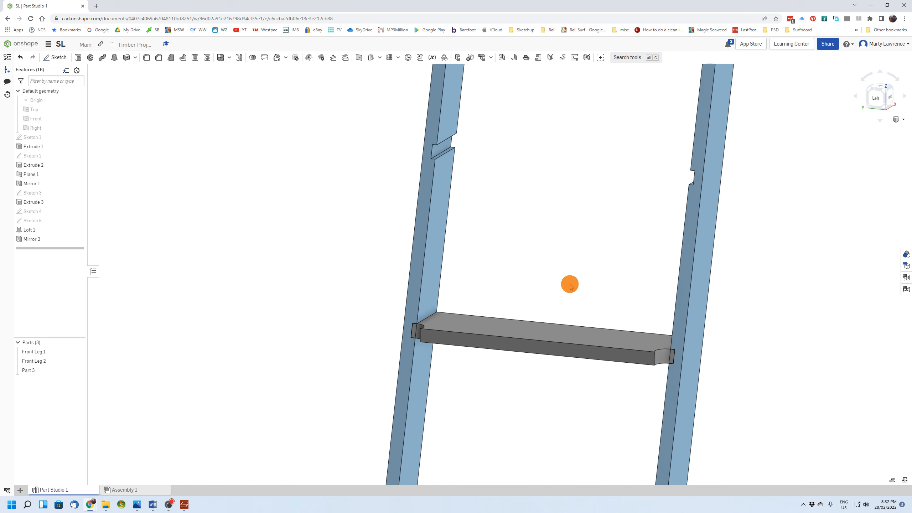
middle_click_drag(678, 300, 609, 292)
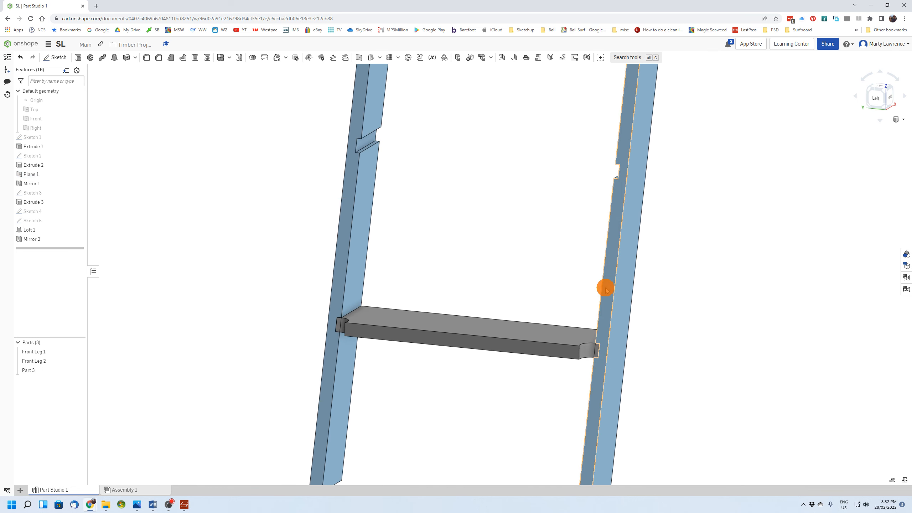
scroll(452, 320, "up", 3)
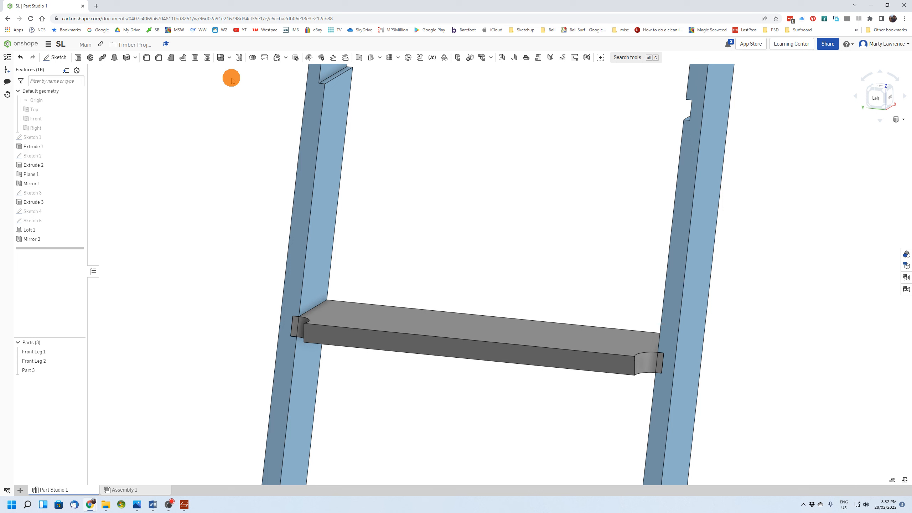
left_click(147, 57)
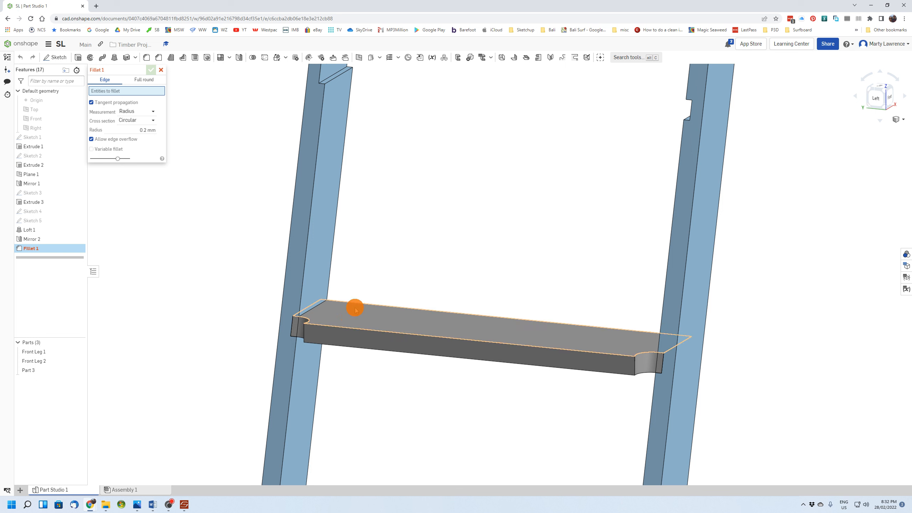
left_click(349, 330)
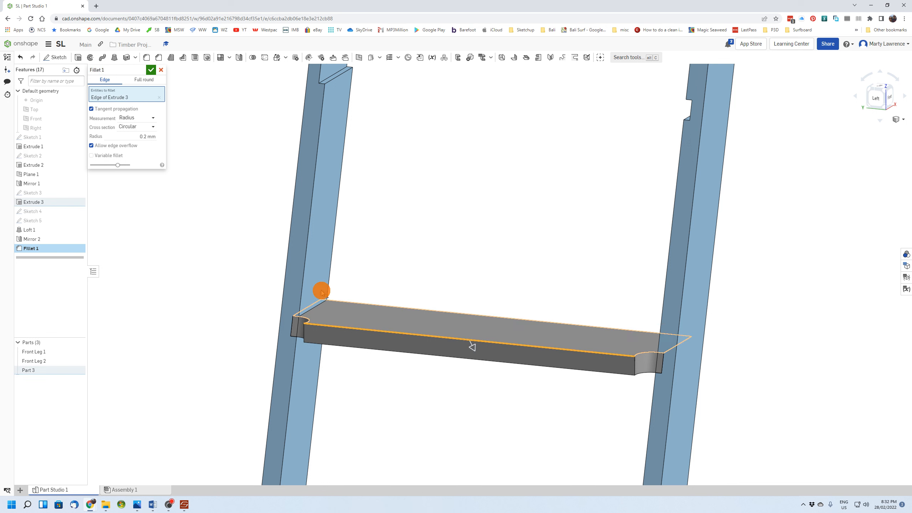
left_click(158, 98)
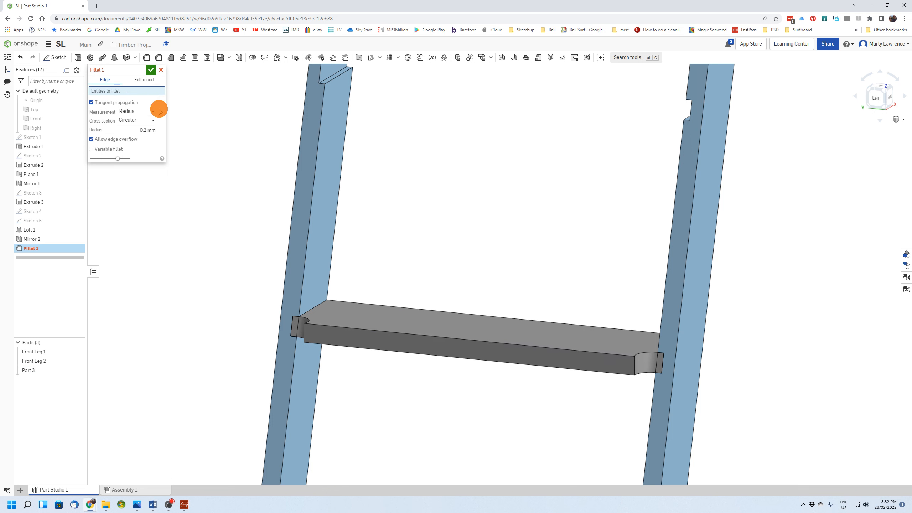
left_click(366, 330)
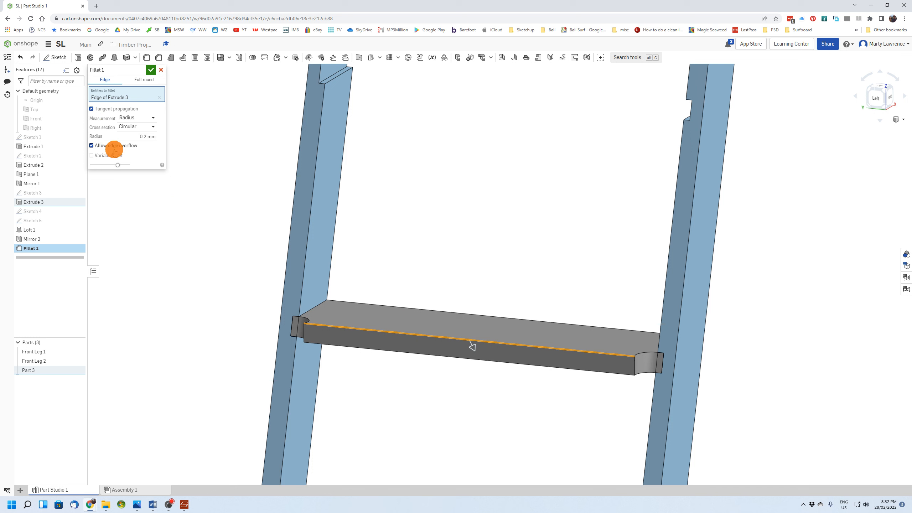
left_click(147, 137)
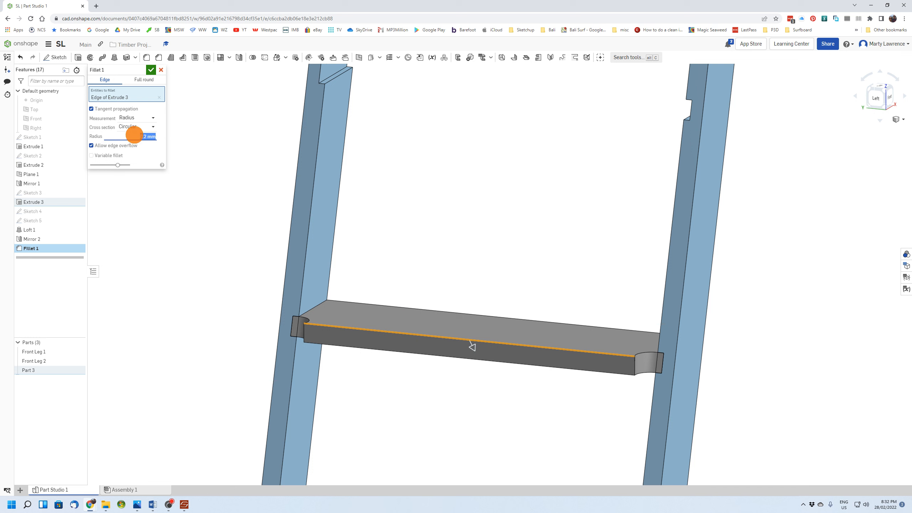
type("10")
key("Return")
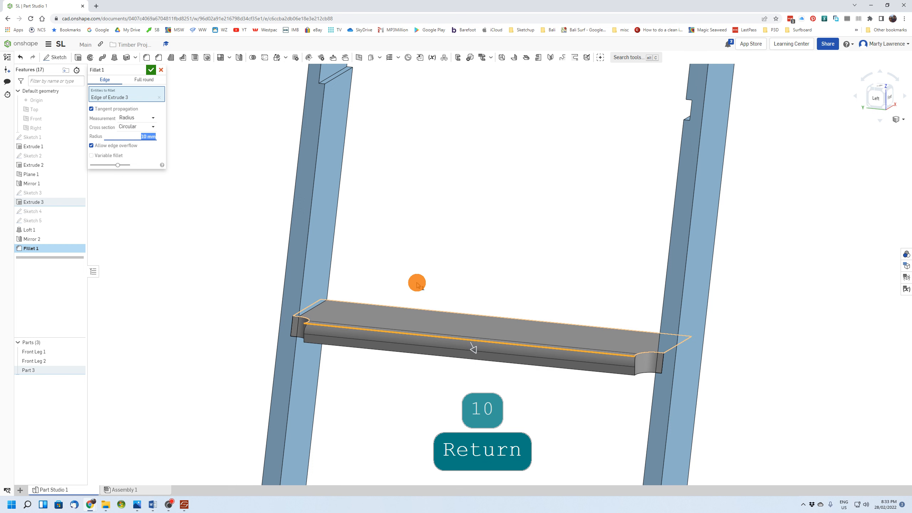
left_click(151, 70)
Rename the tread part, Part 3, as Step 1.
scroll(538, 256, "down", 5)
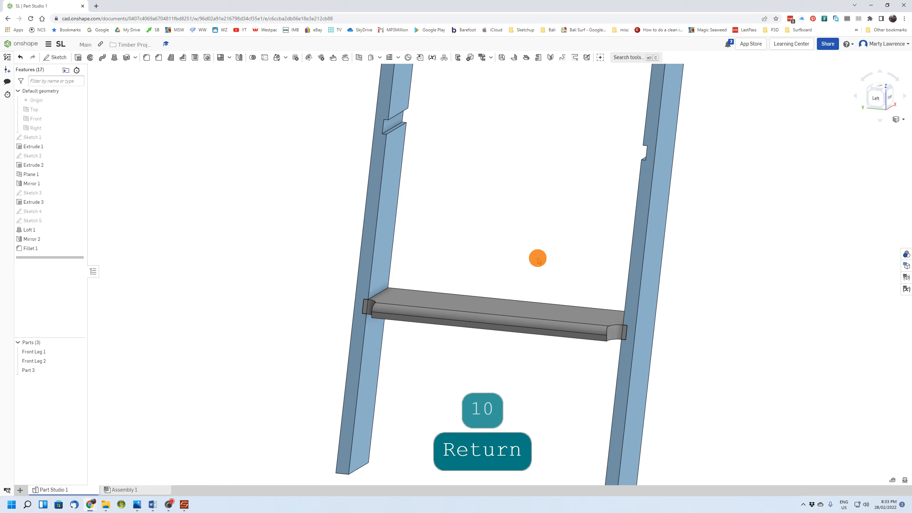
scroll(523, 247, "up", 2)
scroll(523, 246, "down", 3)
mouse_move(512, 245)
right_mouse_down("alt+shift")
mouse_move(506, 254)
mouse_move(519, 242)
mouse_move(516, 230)
right_mouse_up("alt+shift")
middle_click_drag(515, 230, 472, 290)
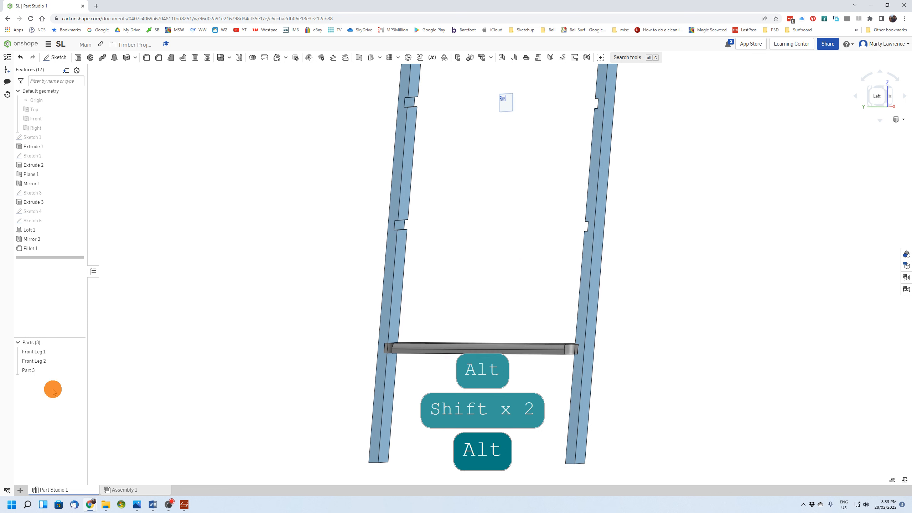
right_click(27, 374)
left_click(37, 375)
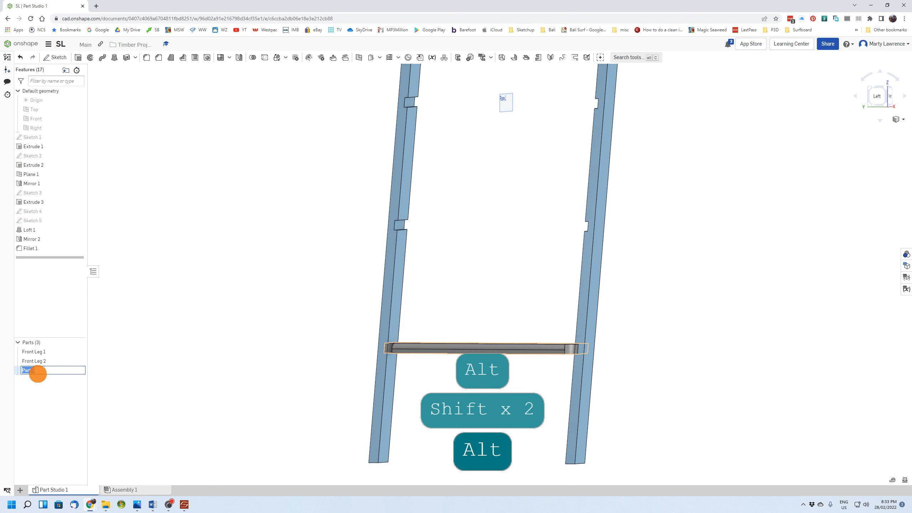
type("Step 1")
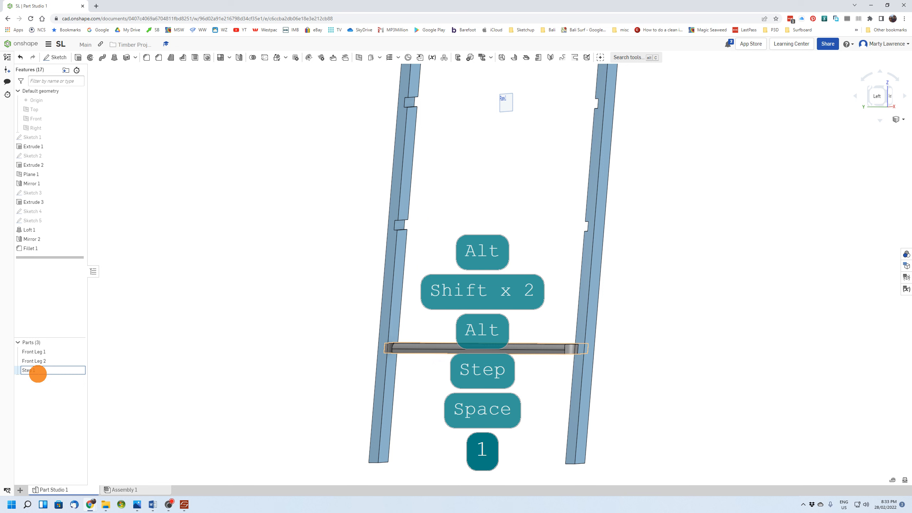
key("Return")
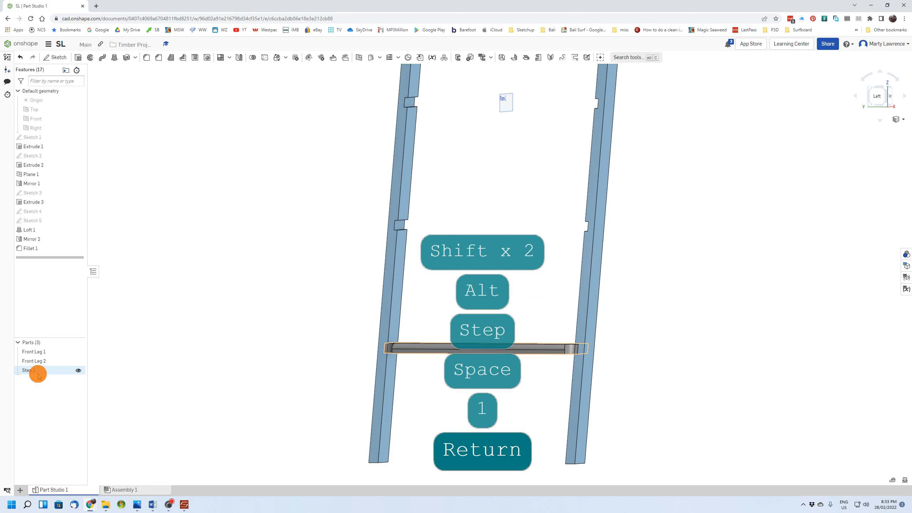
Start a copy of the Step 1 part and set its transform type to Translate by distance.
scroll(393, 248, "down", 3)
right_click_drag(393, 247, 457, 257)
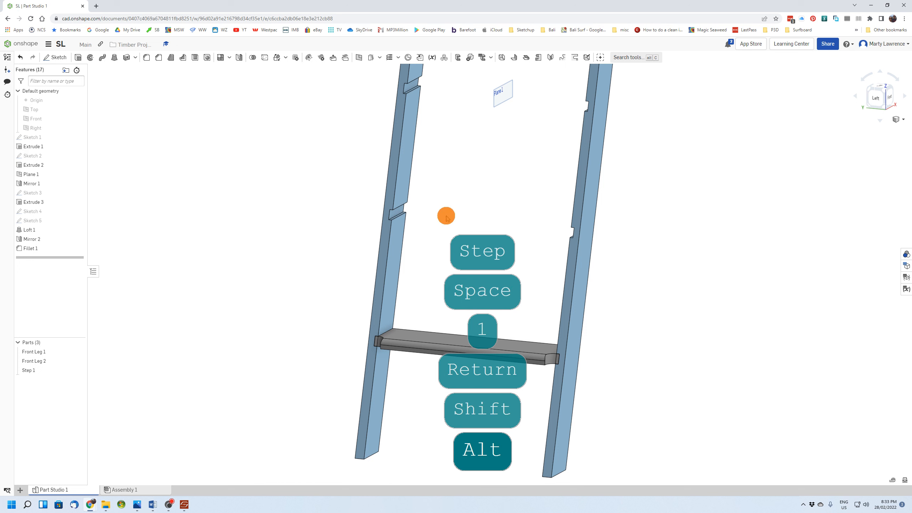
middle_click_drag(490, 206, 462, 255)
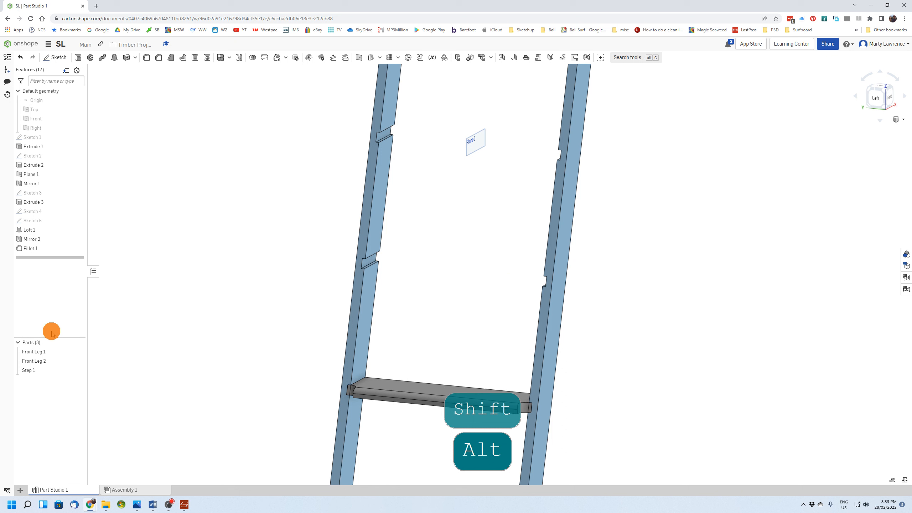
left_click(27, 371)
right_click(27, 372)
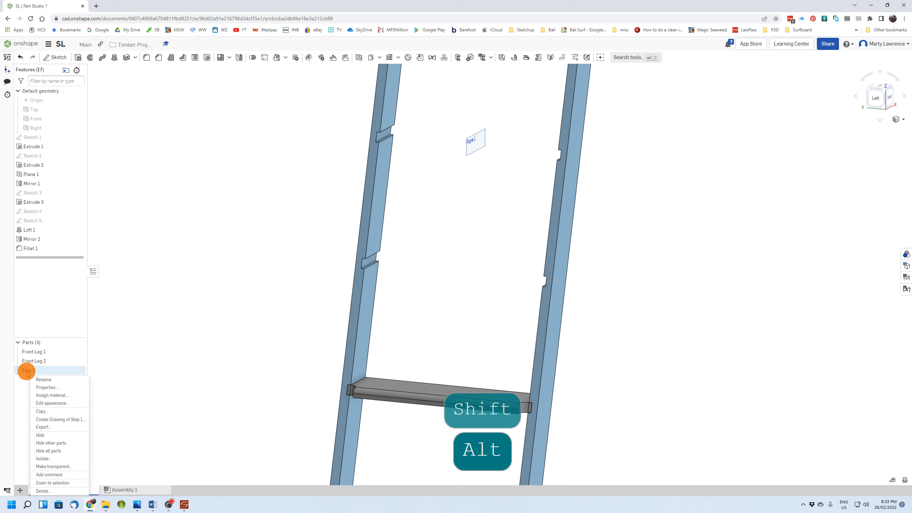
left_click(37, 412)
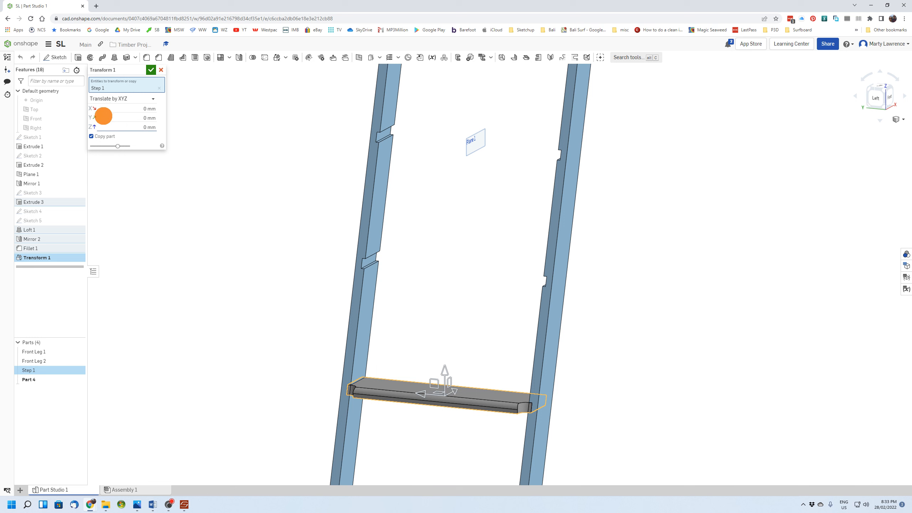
left_click(129, 98)
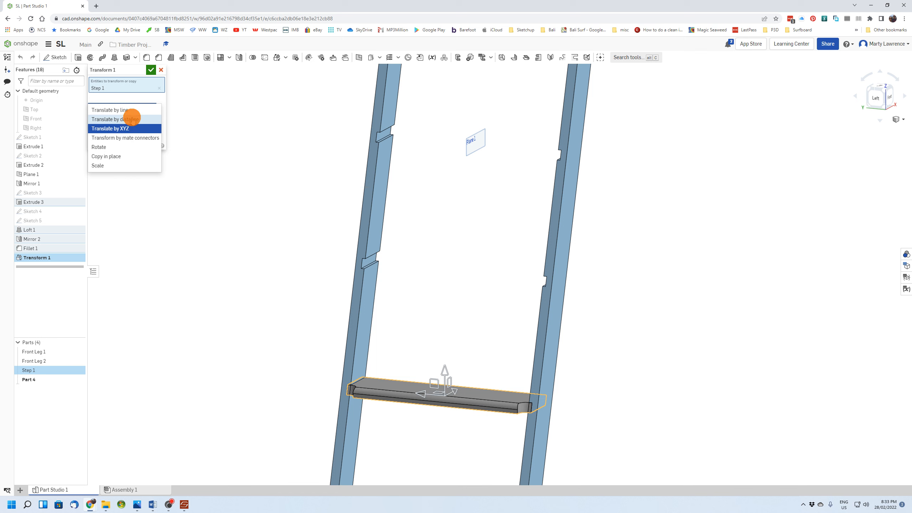
left_click(132, 119)
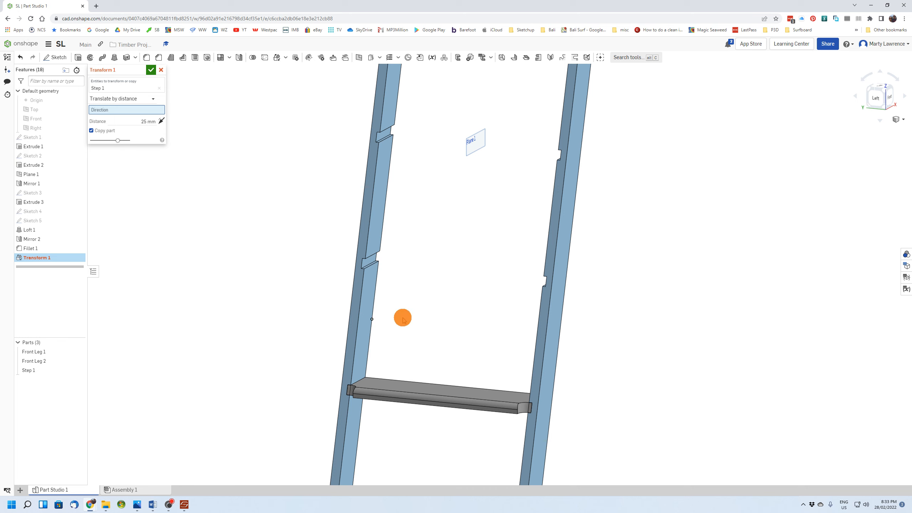
Copy the Step 1 tread 235 mm along Front Leg 1's long edge, reversing the direction so it lands in the middle leg slots.
scroll(432, 325, "up", 1)
scroll(432, 325, "up", 2)
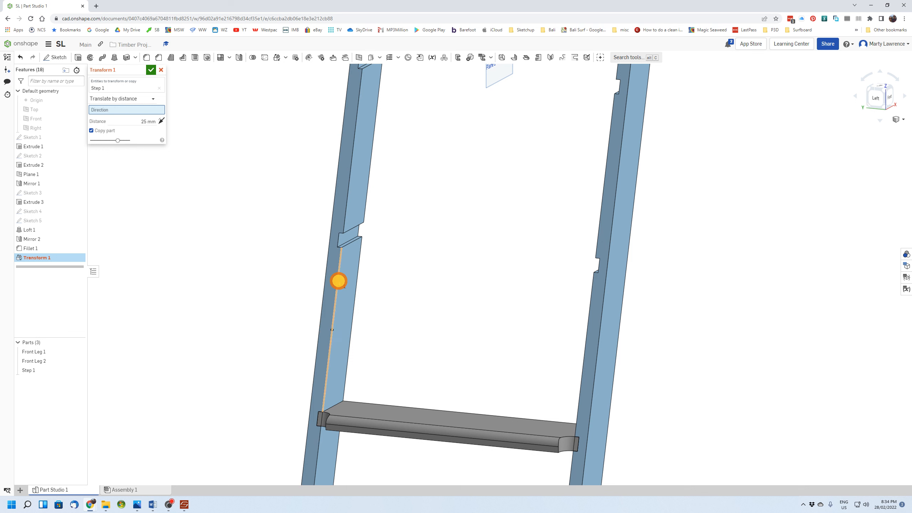
left_click(338, 281)
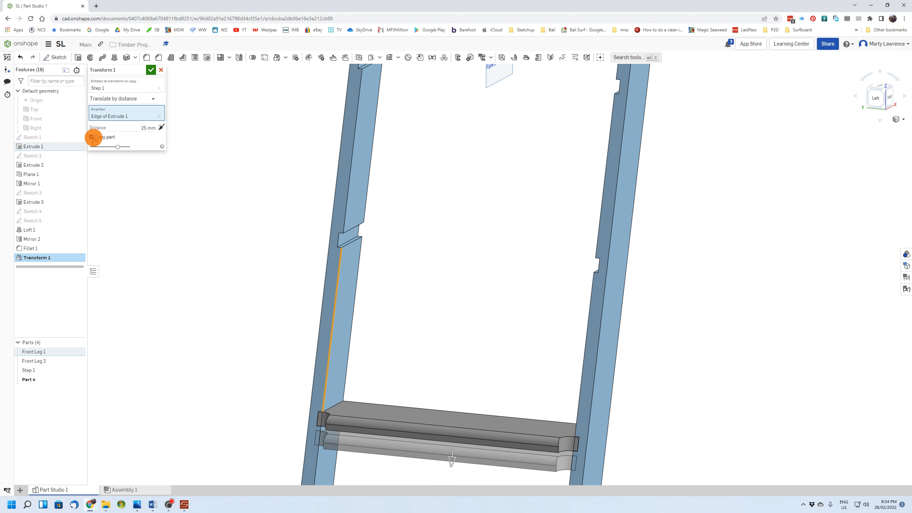
left_click(144, 127)
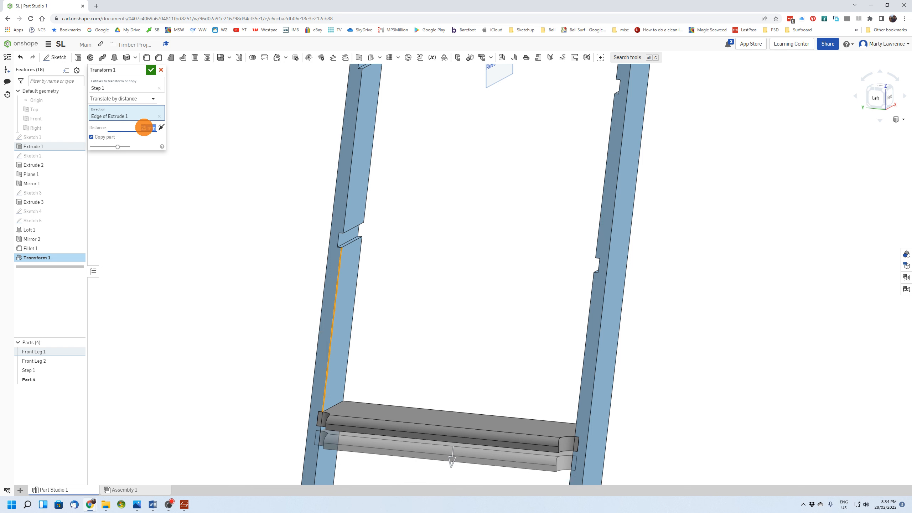
type("235")
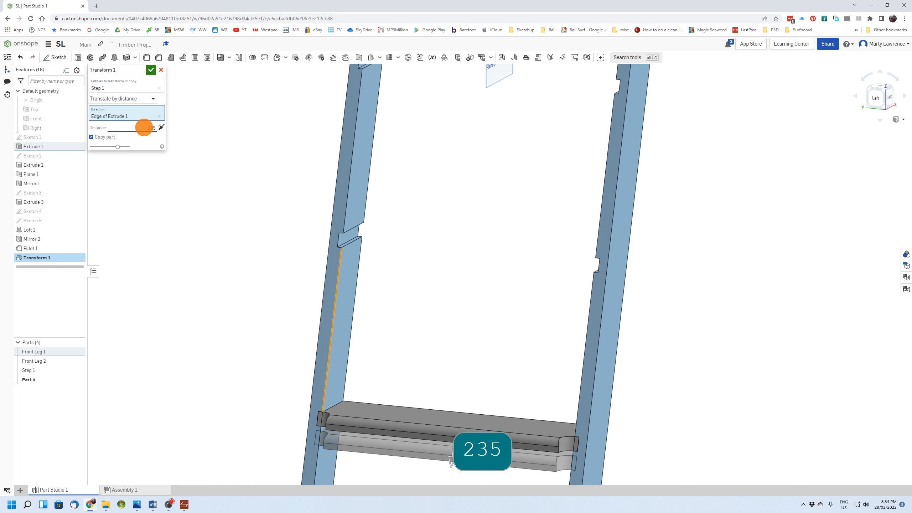
key("Return")
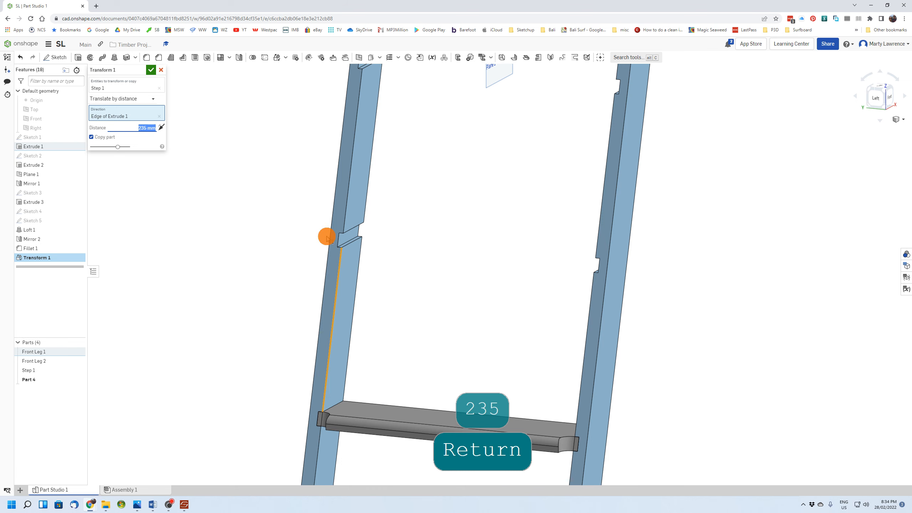
scroll(420, 317, "up", 2)
scroll(426, 316, "down", 6)
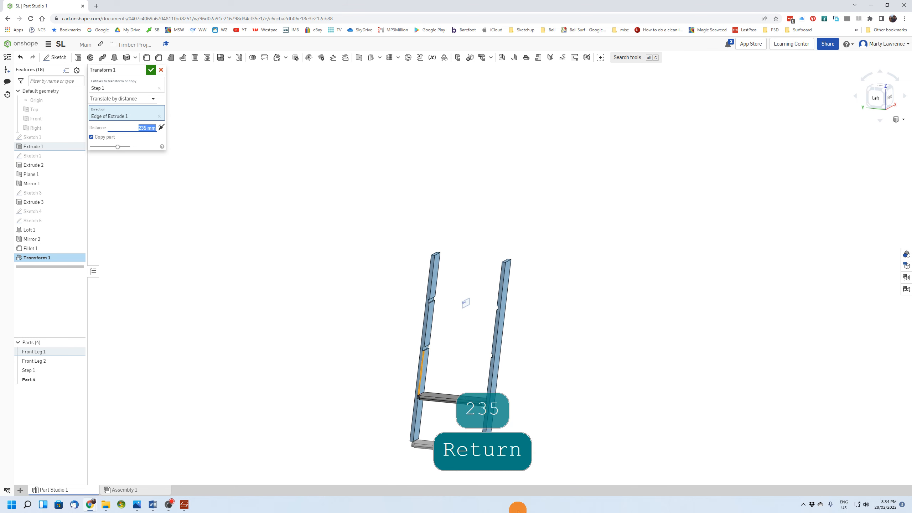
scroll(491, 375, "up", 5)
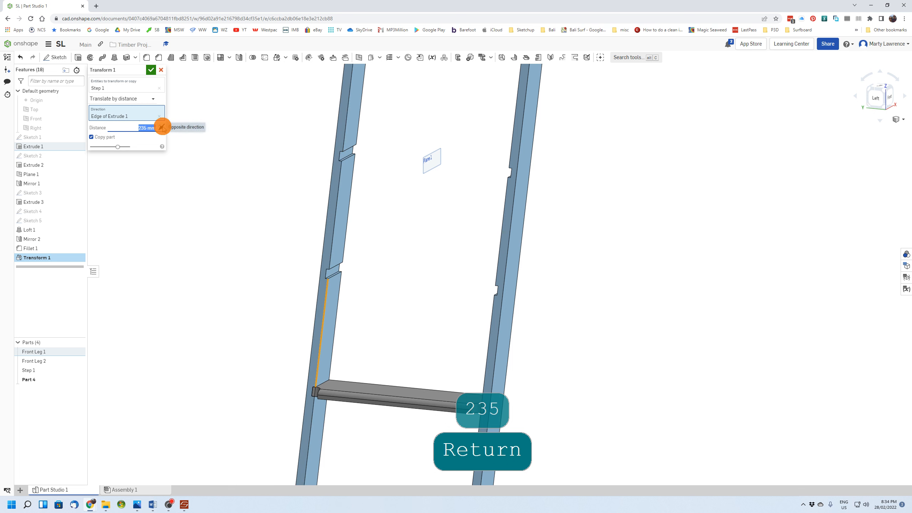
left_click(148, 69)
Rename the copied middle tread, Part 4, as Step 2.
right_click(28, 380)
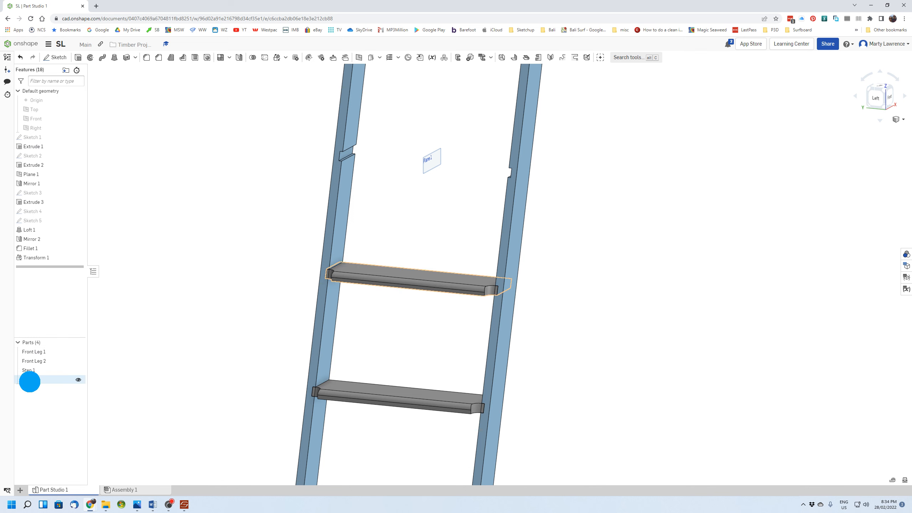
left_click(50, 264)
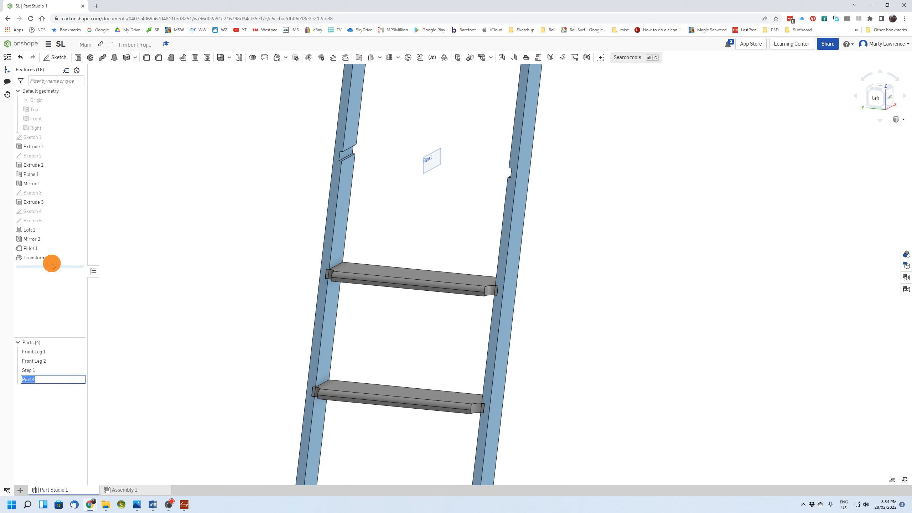
type("Step 2")
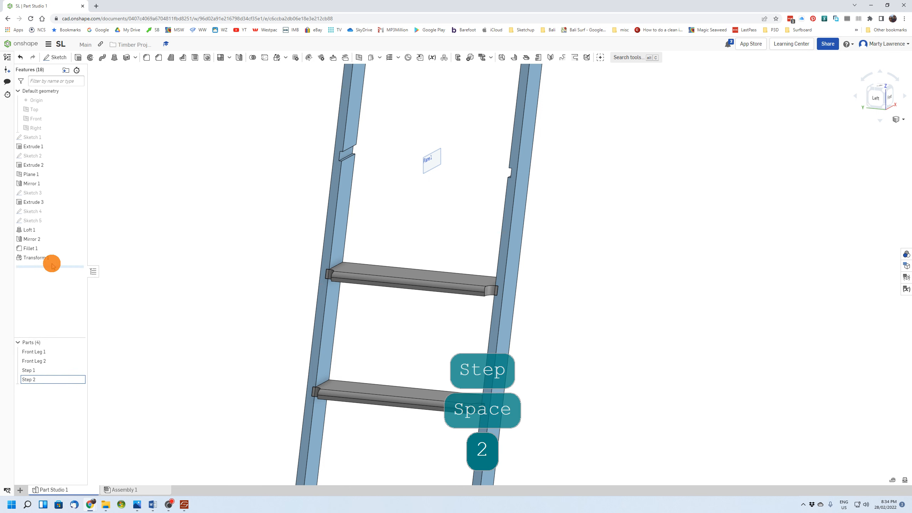
key("Return")
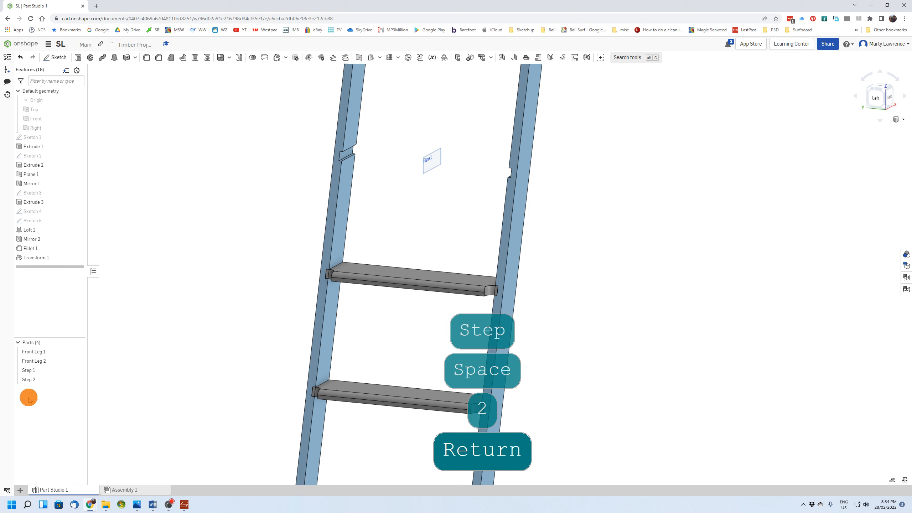
Start a copy of the Step 2 part using Translate by distance, set to 235 mm along Front Leg 1's long edge.
right_click(30, 381)
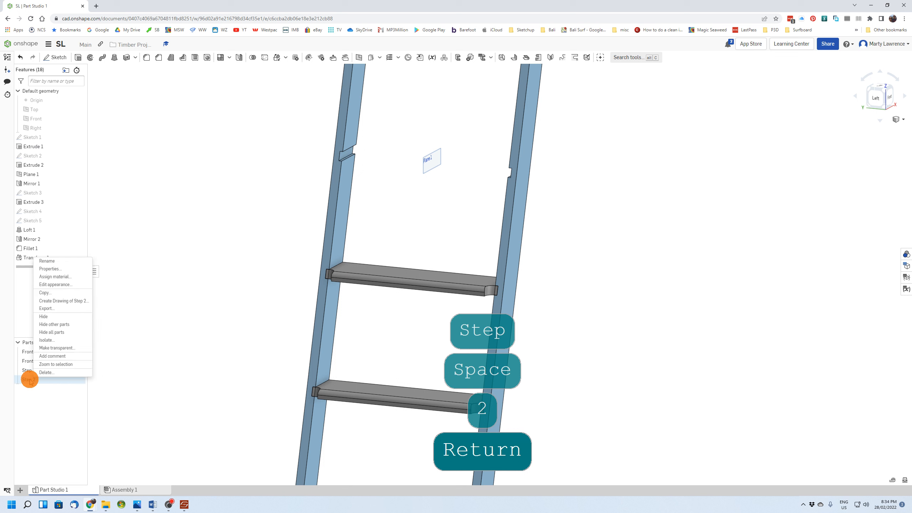
left_click(52, 293)
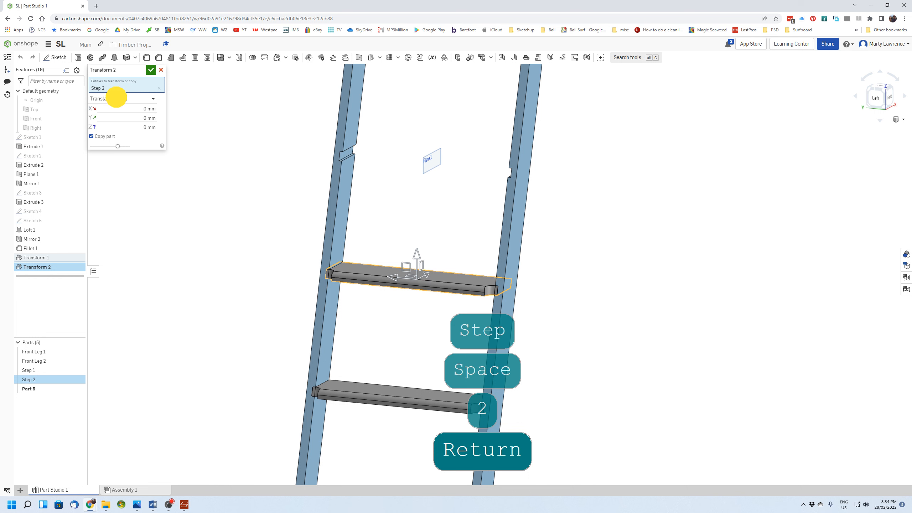
left_click(116, 97)
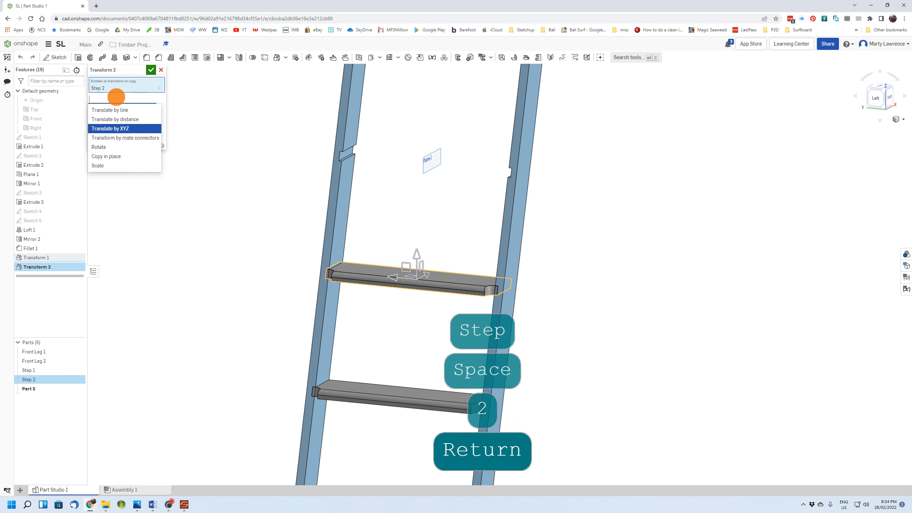
left_click(122, 119)
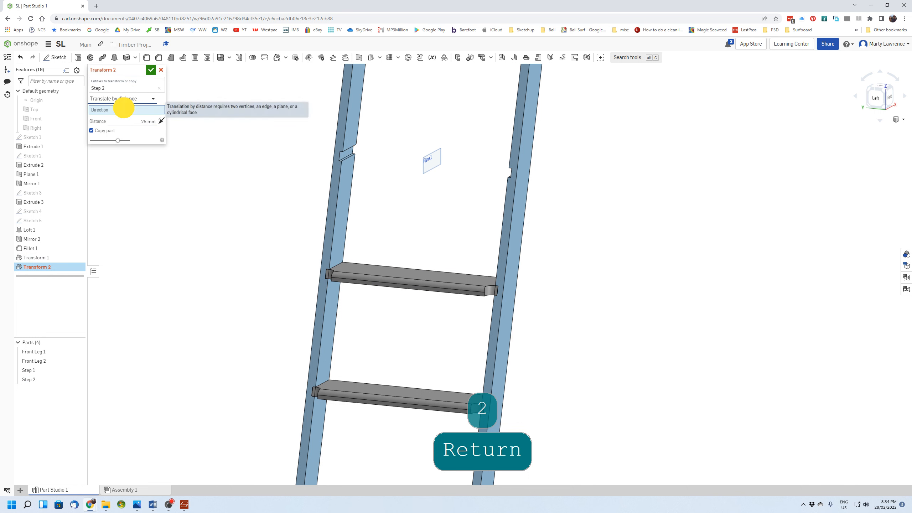
left_click(340, 180)
left_click(141, 134)
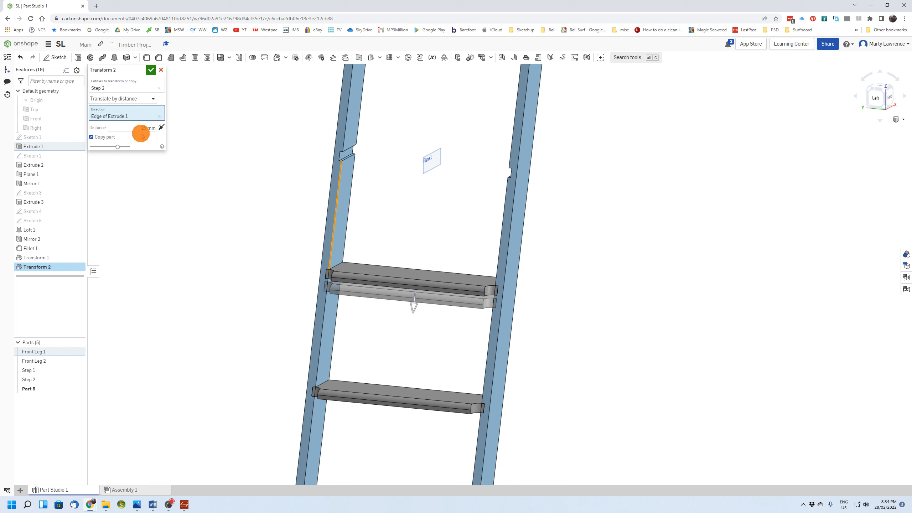
type("235")
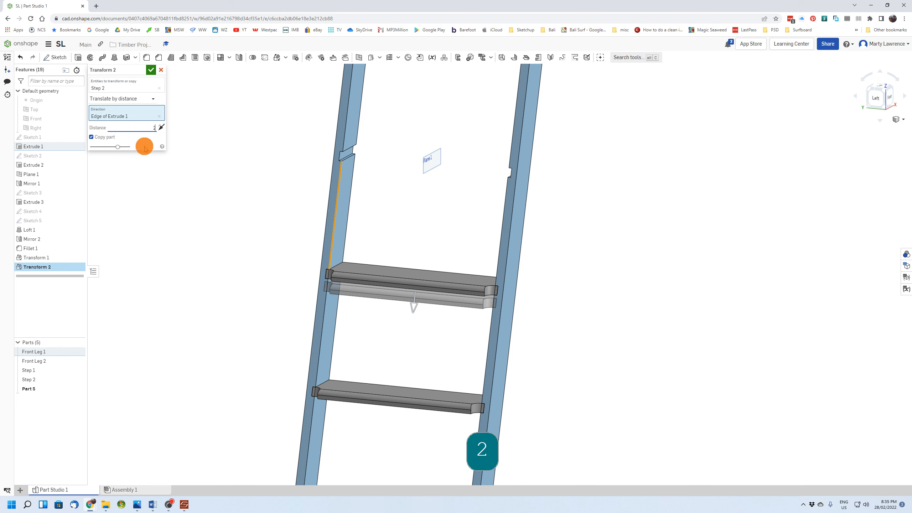
key("Return")
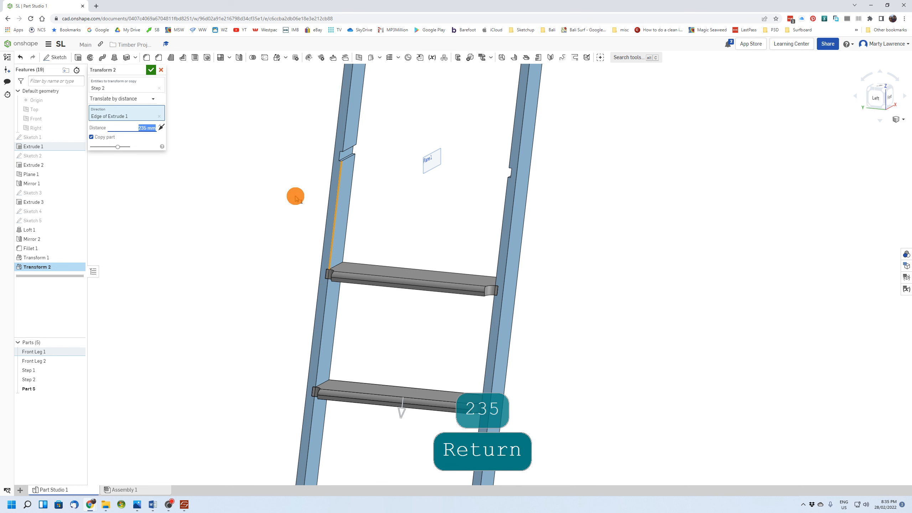
Reverse the translation direction so the tread copy moves up into the uppermost leg slots, and accept the transform.
scroll(295, 198, "up", 3)
scroll(300, 199, "down", 3)
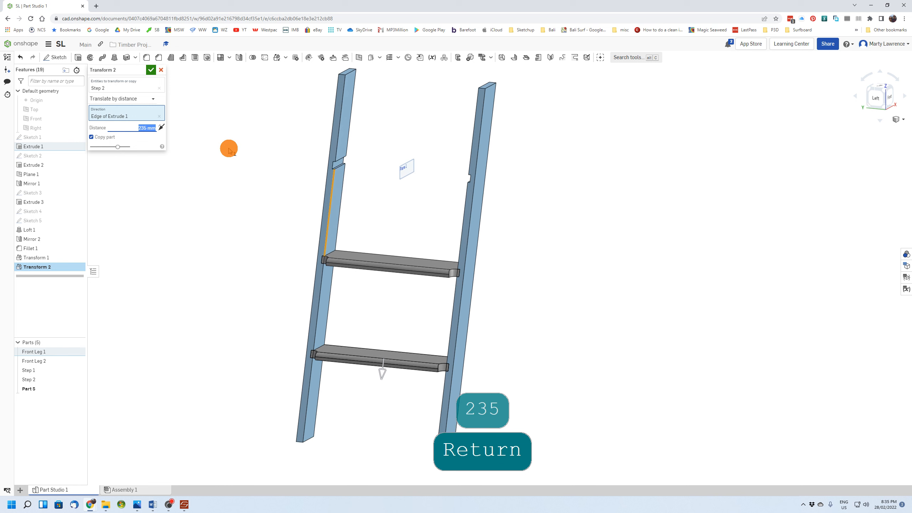
left_click(162, 127)
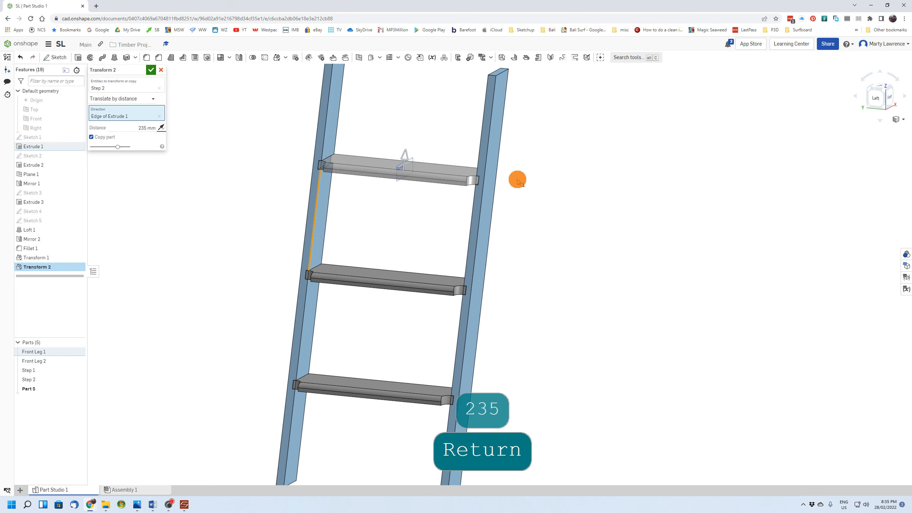
scroll(517, 179, "down", 3)
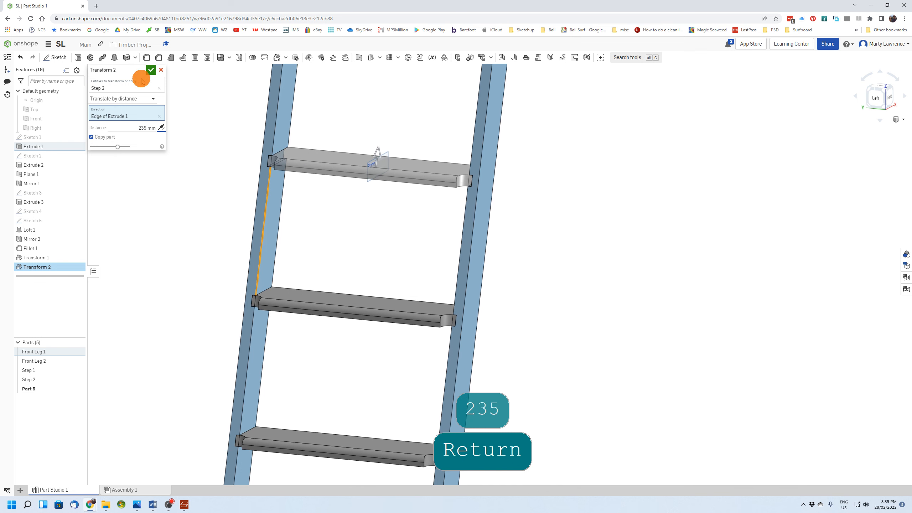
left_click(151, 69)
Hide Plane 1, the construction plane between the two front legs.
scroll(241, 170, "up", 5)
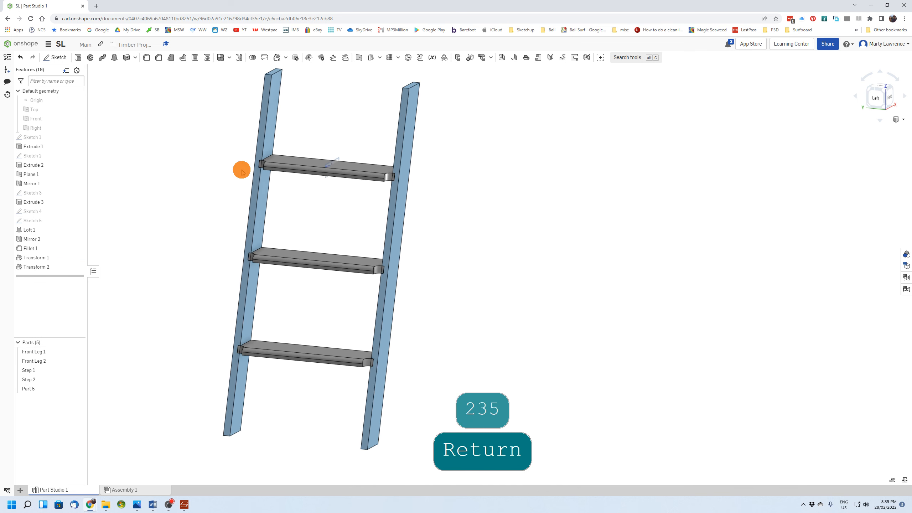
mouse_move(385, 201)
right_mouse_down()
mouse_move(336, 171)
mouse_move(356, 177)
mouse_move(368, 204)
right_mouse_up()
middle_click_drag(356, 169, 479, 215)
scroll(478, 216, "down", 2)
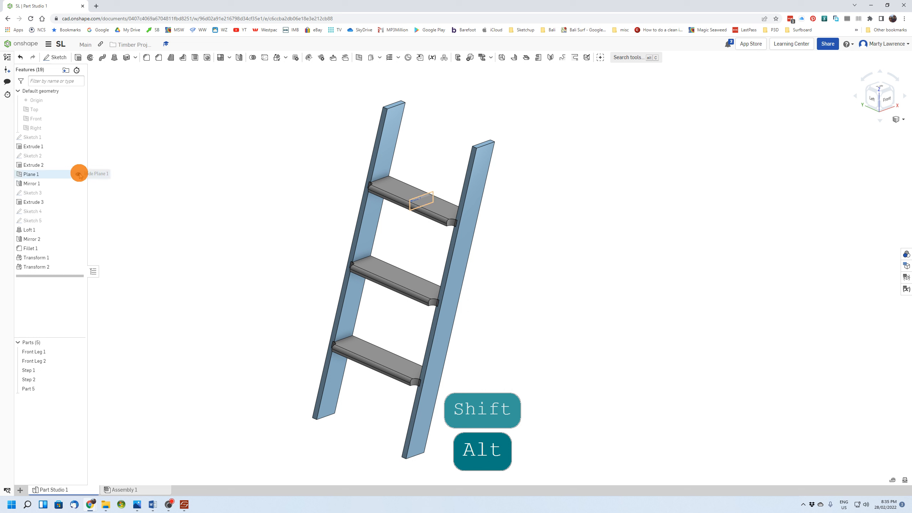
left_click(79, 174)
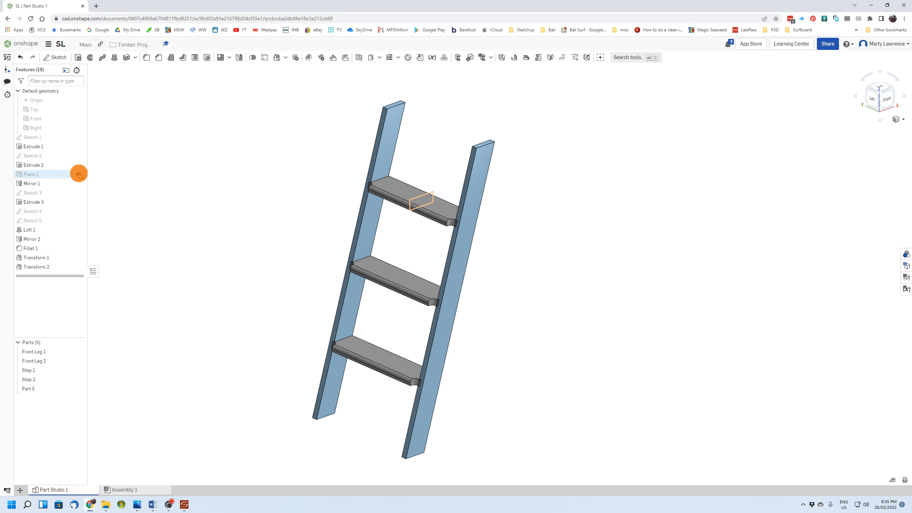